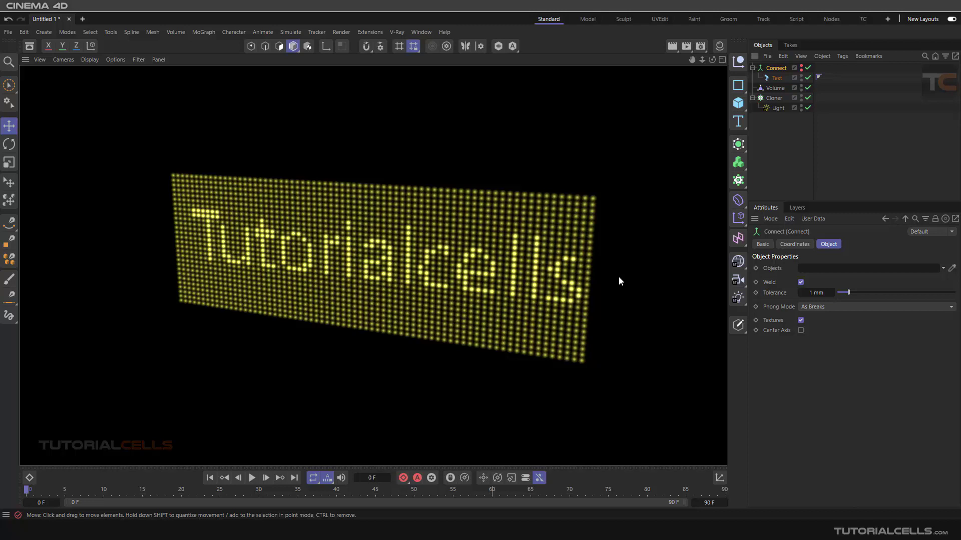
Examine the finished scene's Light, Cloner, Text, Connect and Volume objects, including the Volume effector's Volume Object and Color Mode settings
click(772, 107)
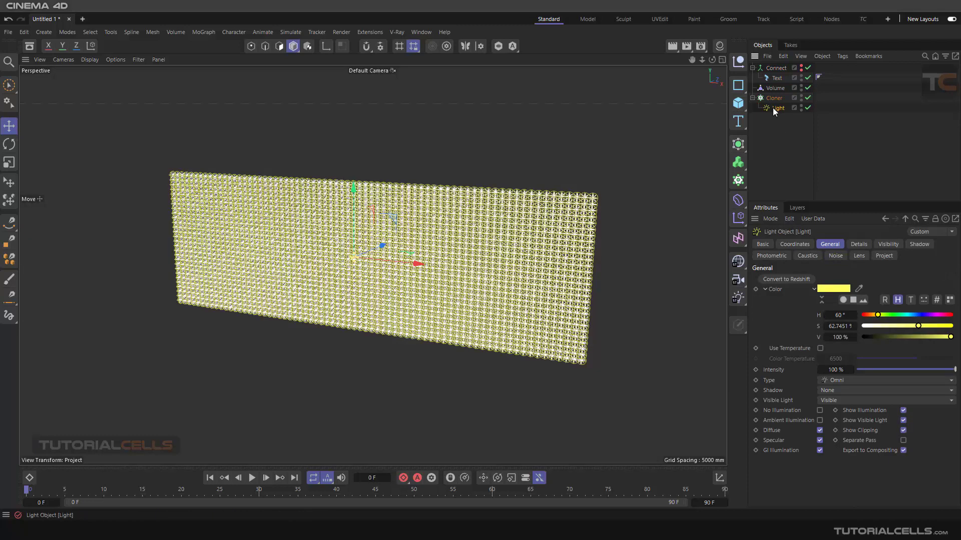
click(807, 98)
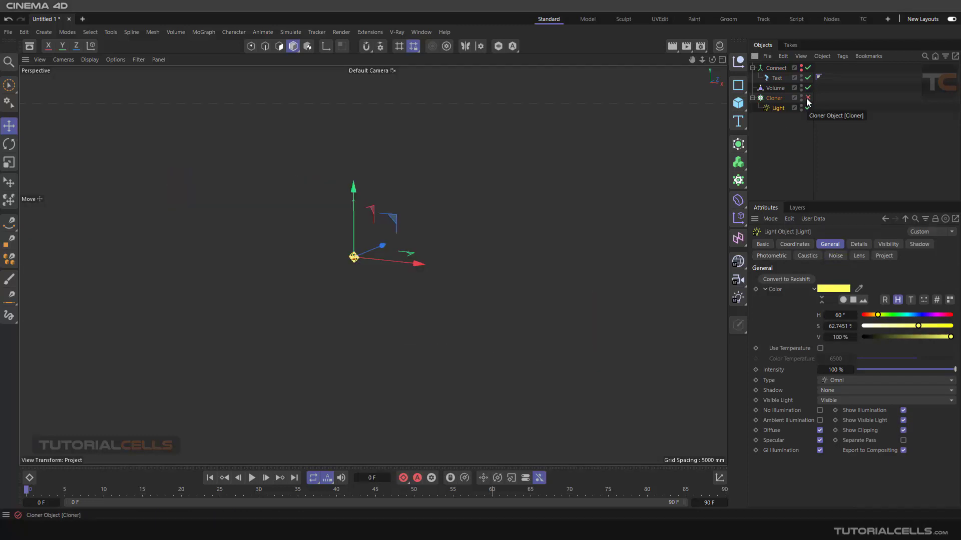
click(807, 98)
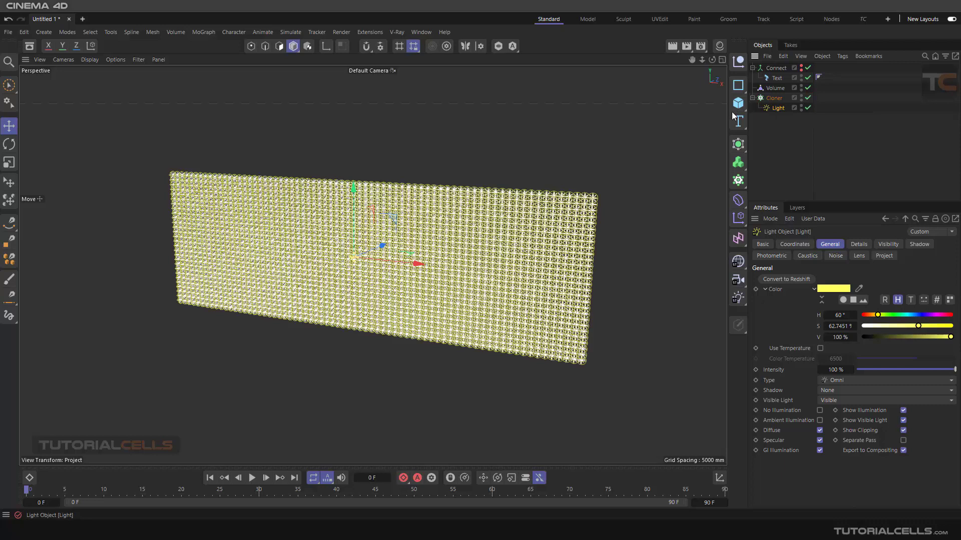
click(771, 90)
click(774, 79)
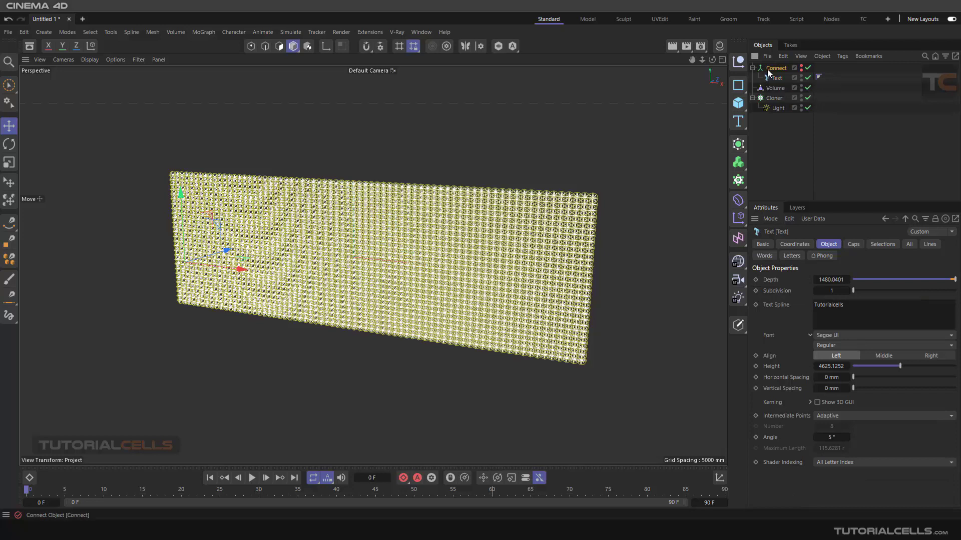
click(767, 69)
click(773, 88)
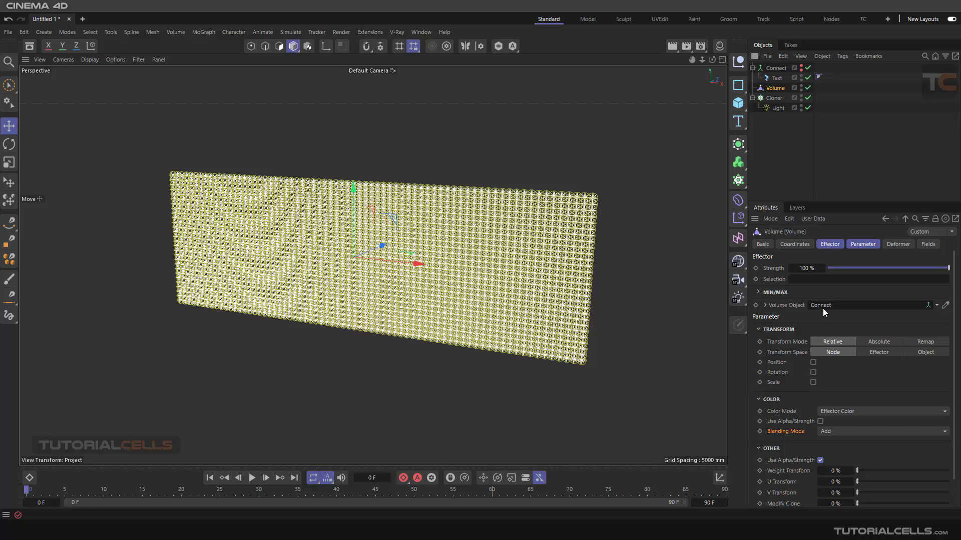
click(849, 245)
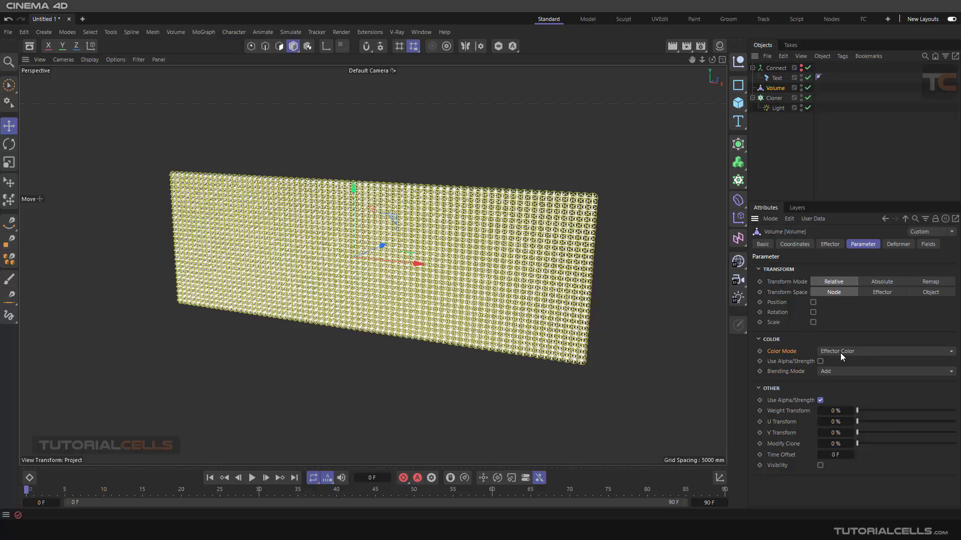
key(alt+r)
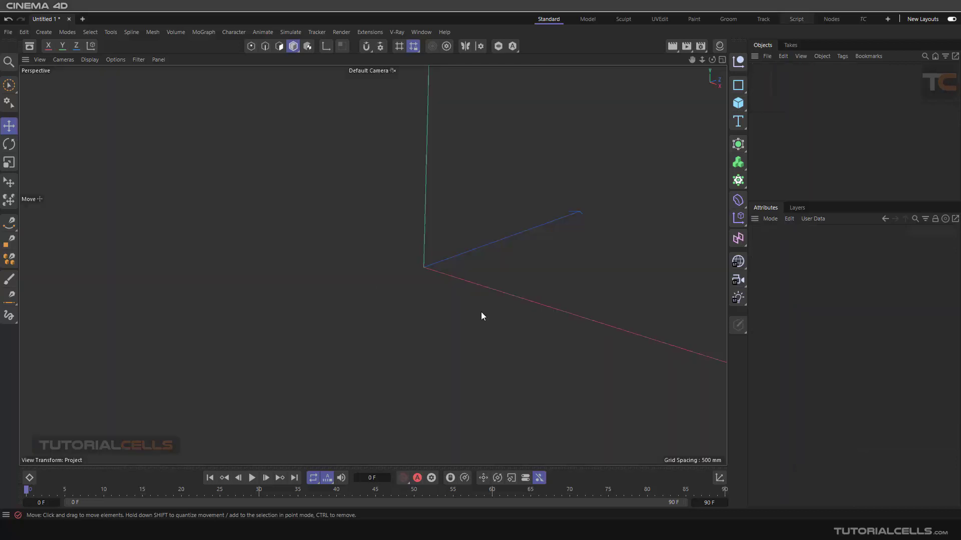
Add a standard Light object to the empty scene and render the view
alt+drag(481, 313, 488, 295)
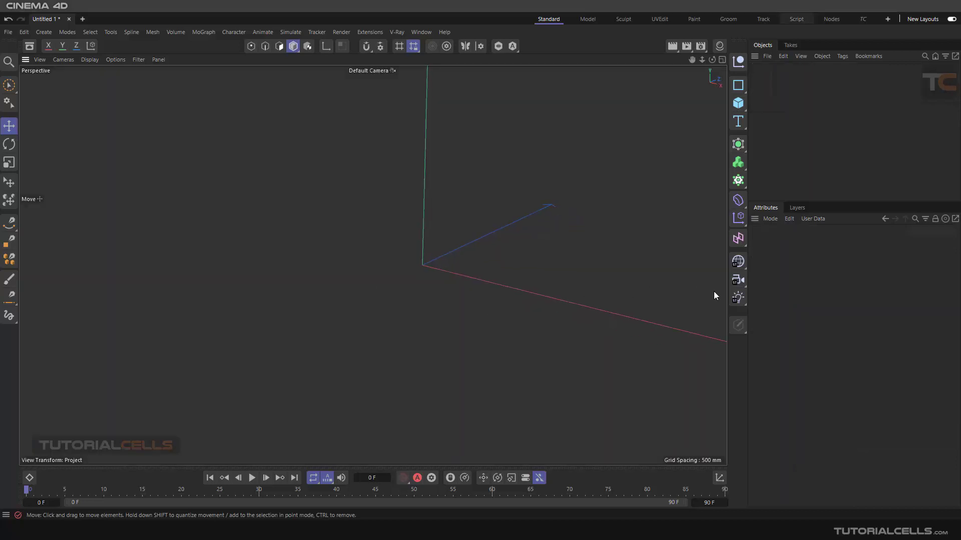
click(738, 298)
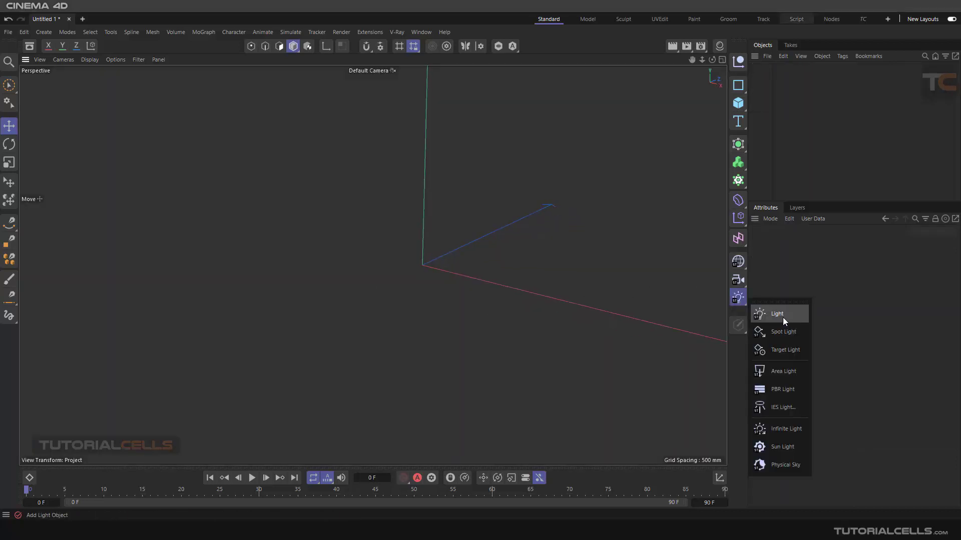
click(782, 317)
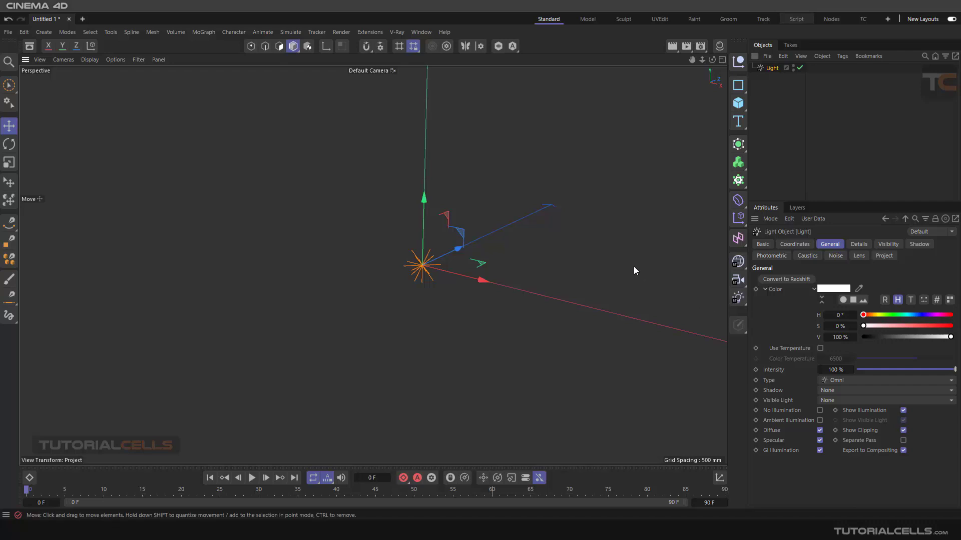
click(671, 48)
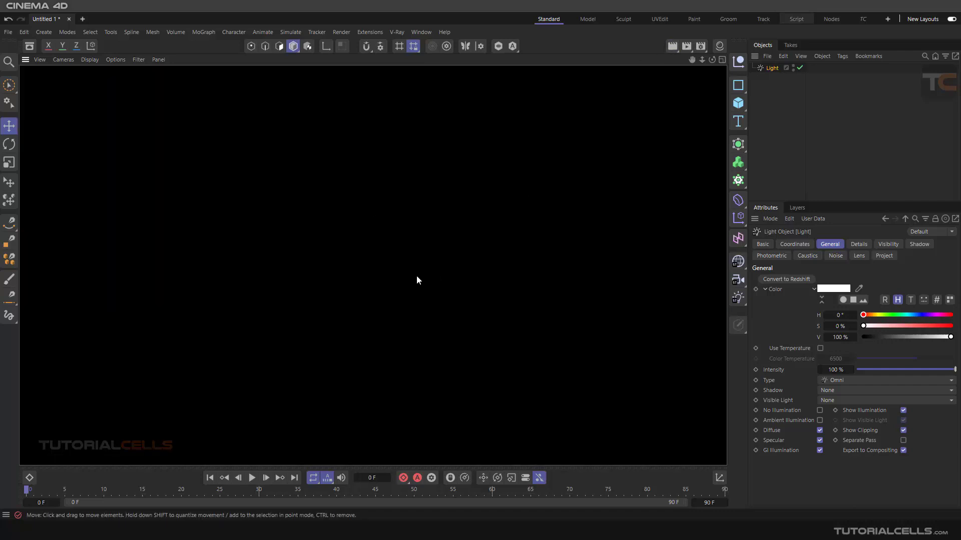
click(773, 71)
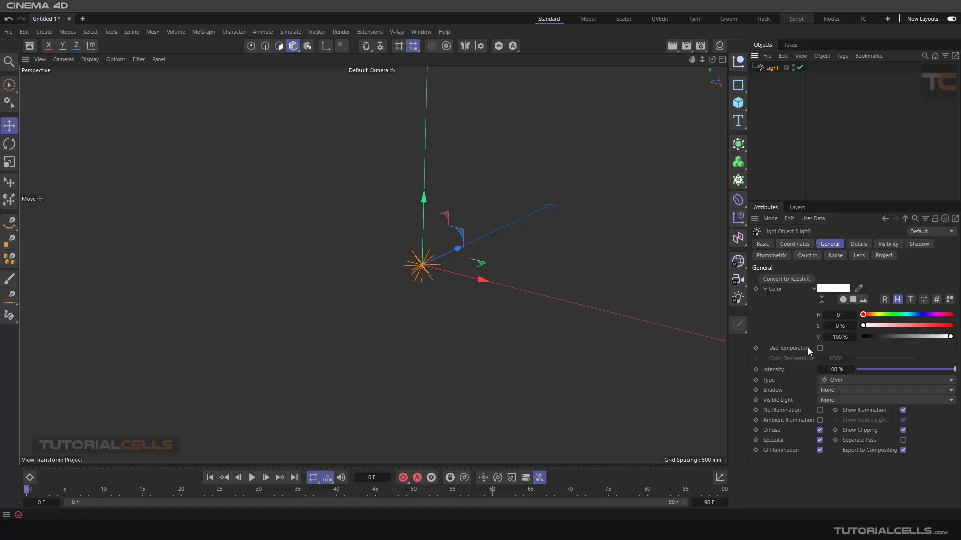
Set the light's Visible Light option to Visible and render the view
click(829, 401)
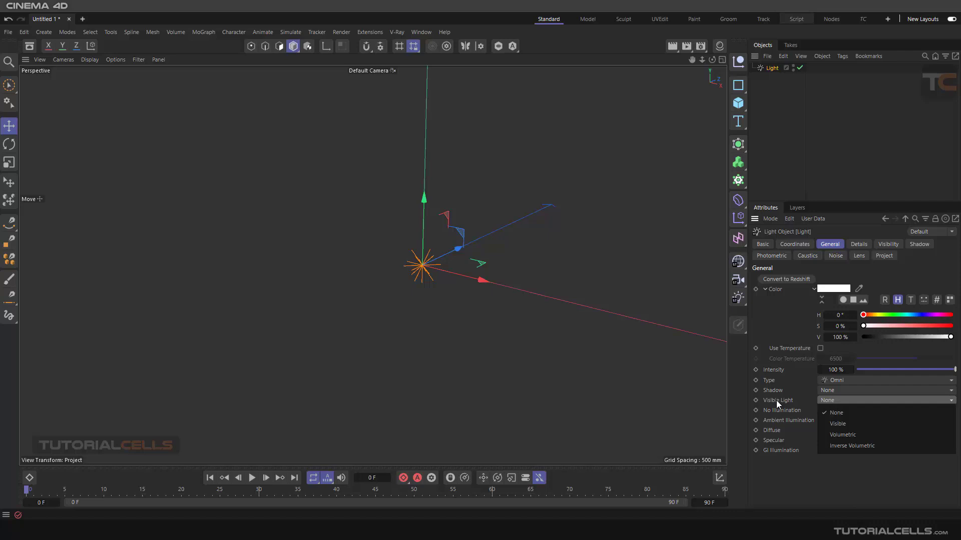
click(833, 423)
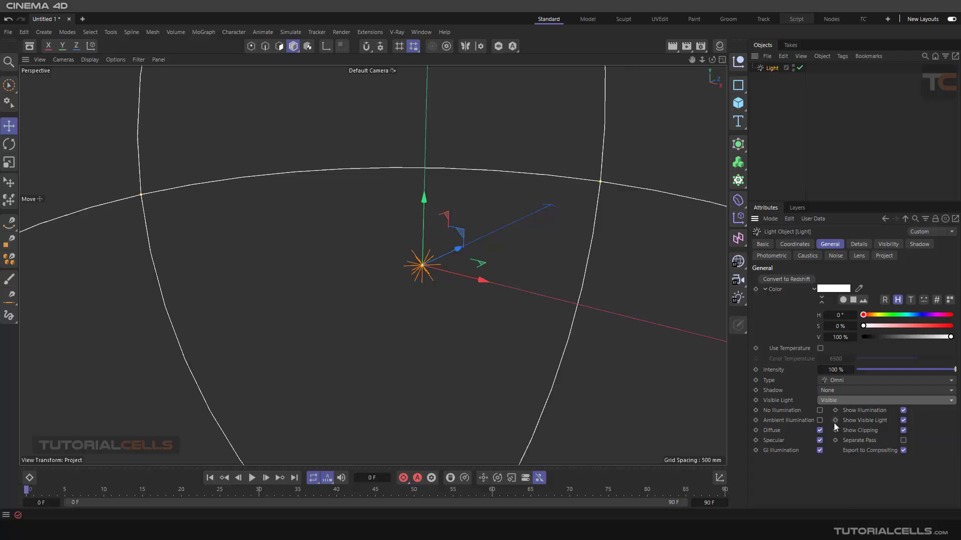
click(672, 46)
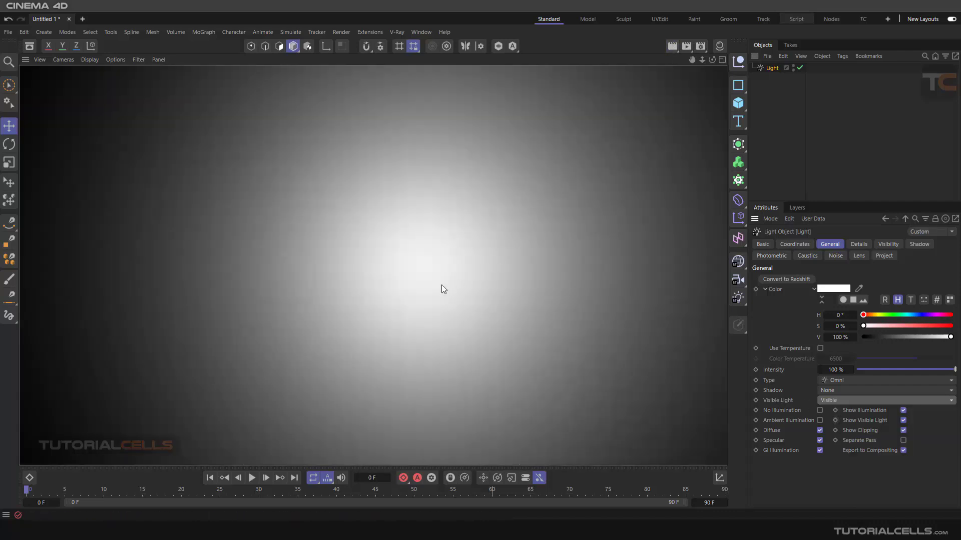
click(774, 124)
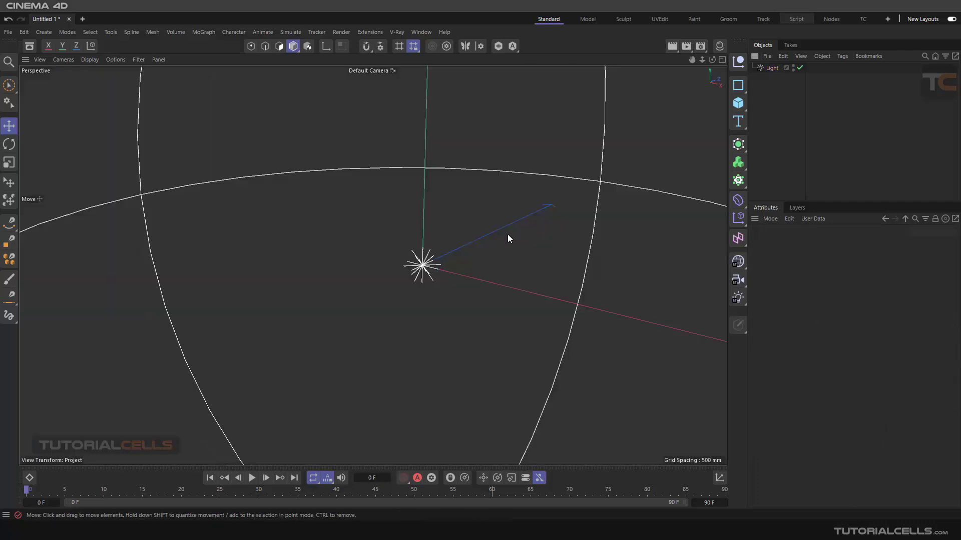
Shrink the light's visible radius to a small sphere around its centre and render the view
scroll(506, 235, down, 10)
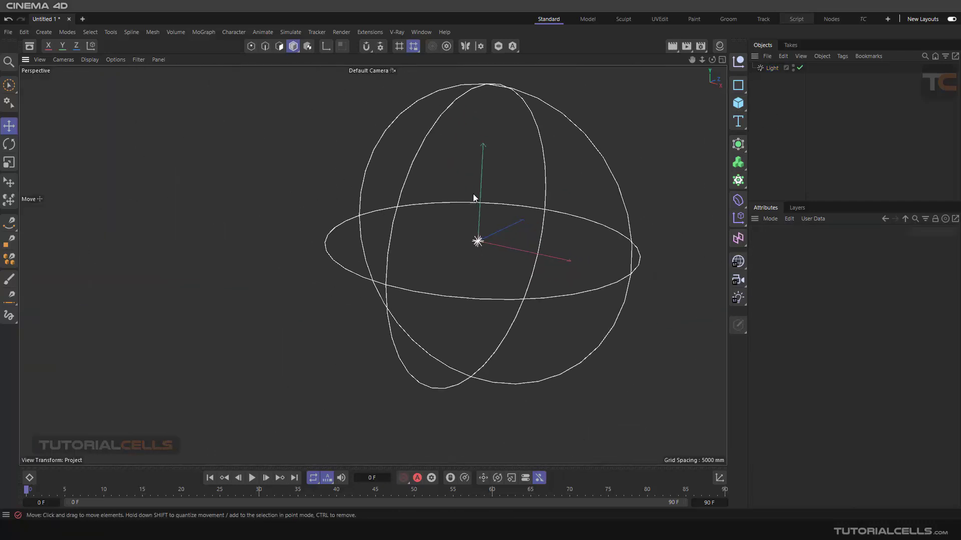
click(772, 68)
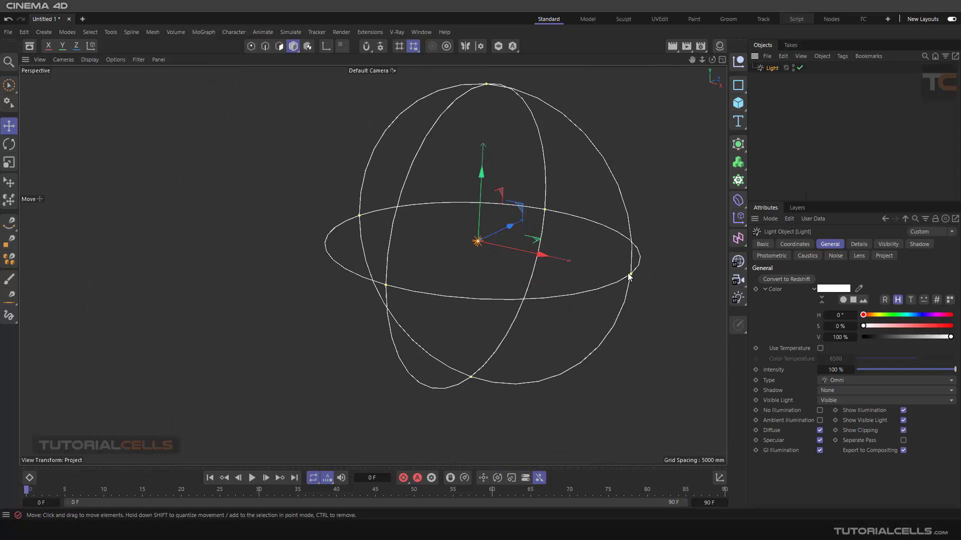
drag(631, 278, 487, 246)
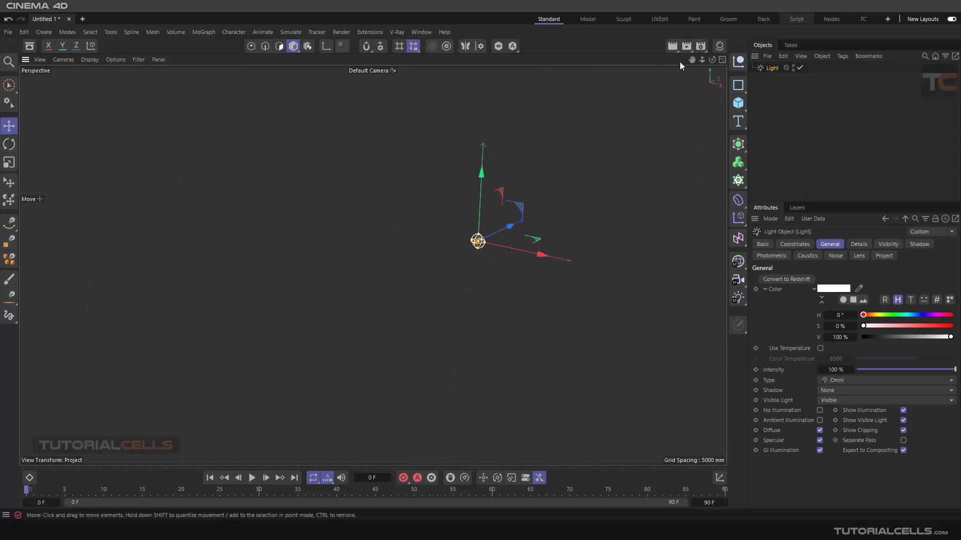
click(674, 48)
scroll(480, 243, up, 5)
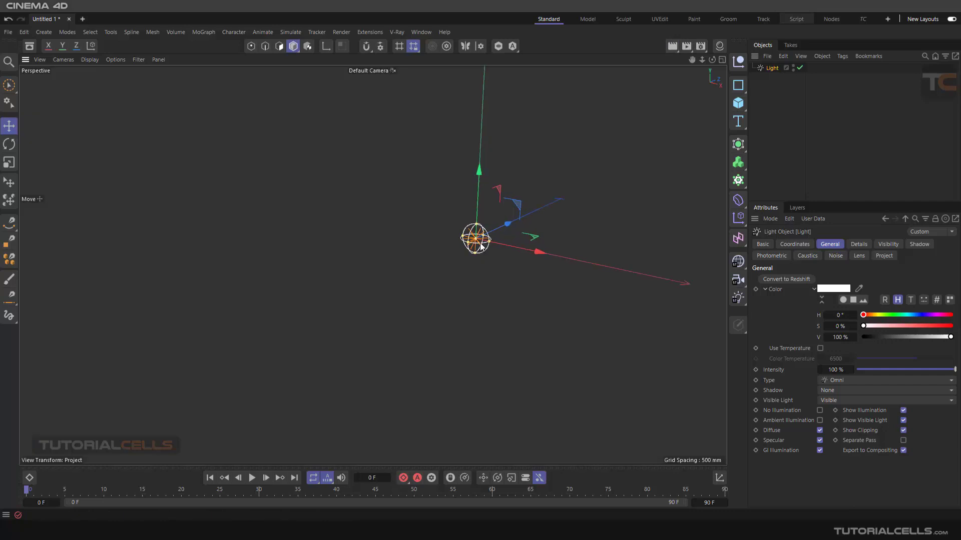
click(670, 49)
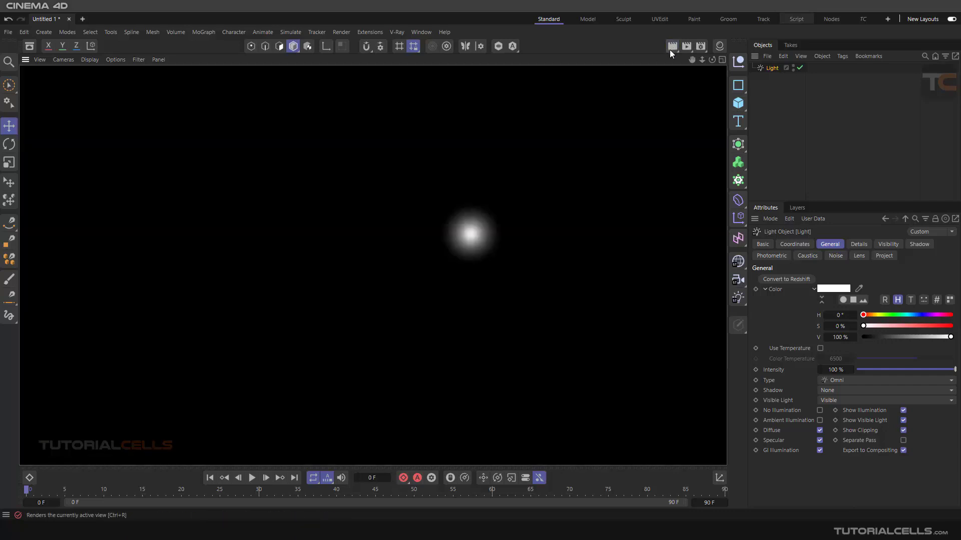
drag(556, 155, 491, 205)
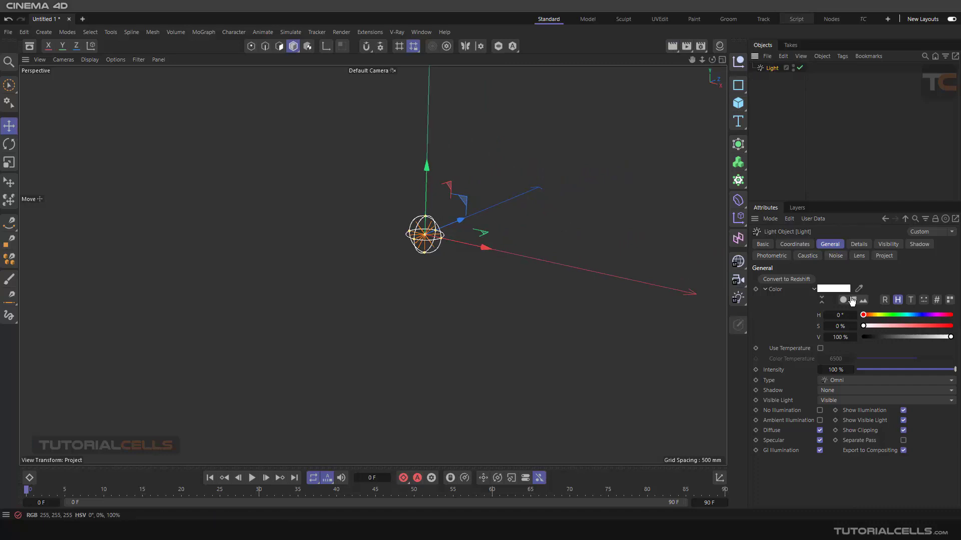
Change the light's colour to yellow with hue 60° and saturation about 62.7%, and render the view
click(833, 291)
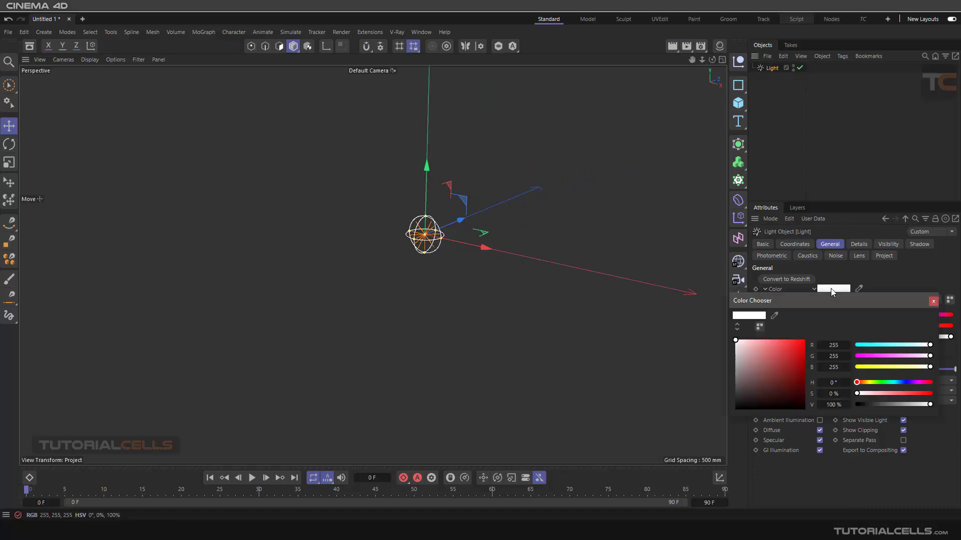
click(884, 368)
click(932, 301)
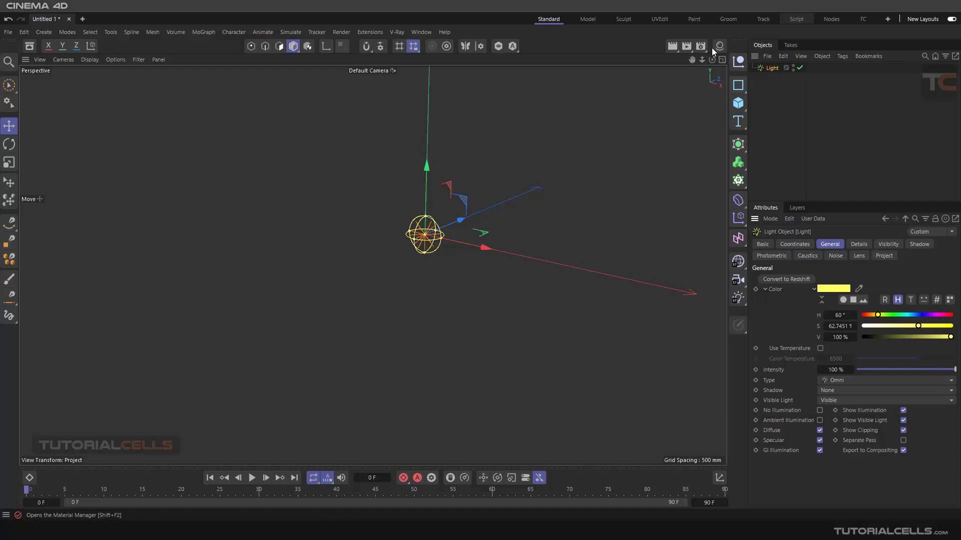
click(671, 48)
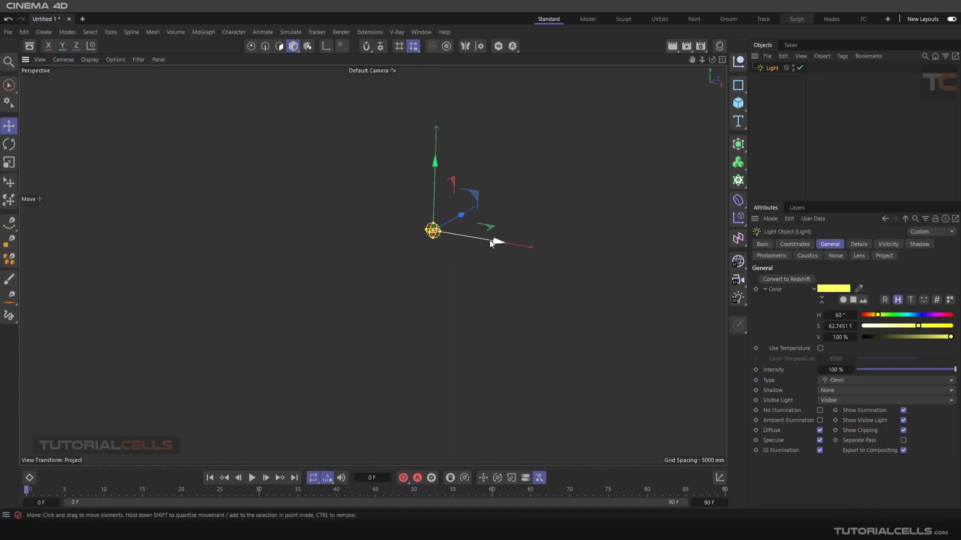
Place the light inside a new grid Cloner with counts of 3, 5 and 1
scroll(485, 241, down, 2)
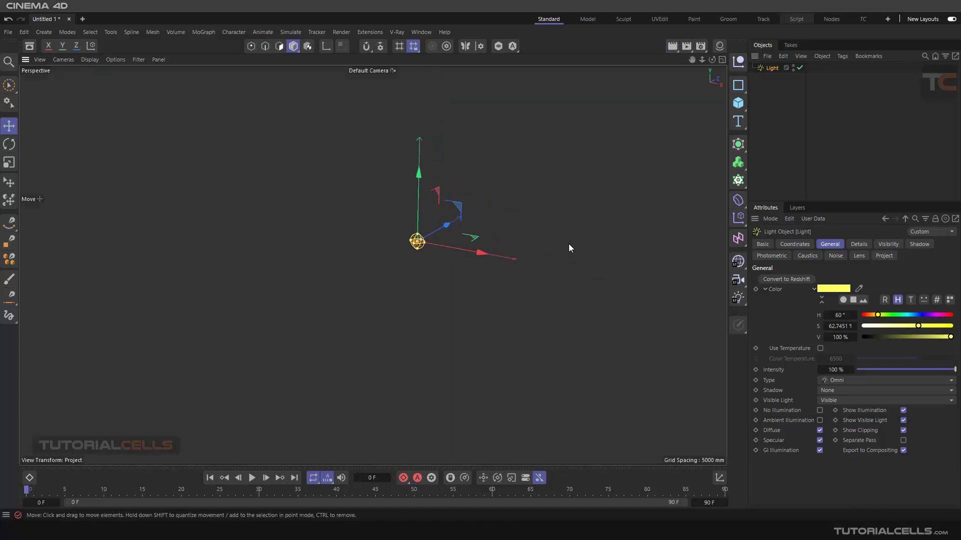
alt+click(738, 181)
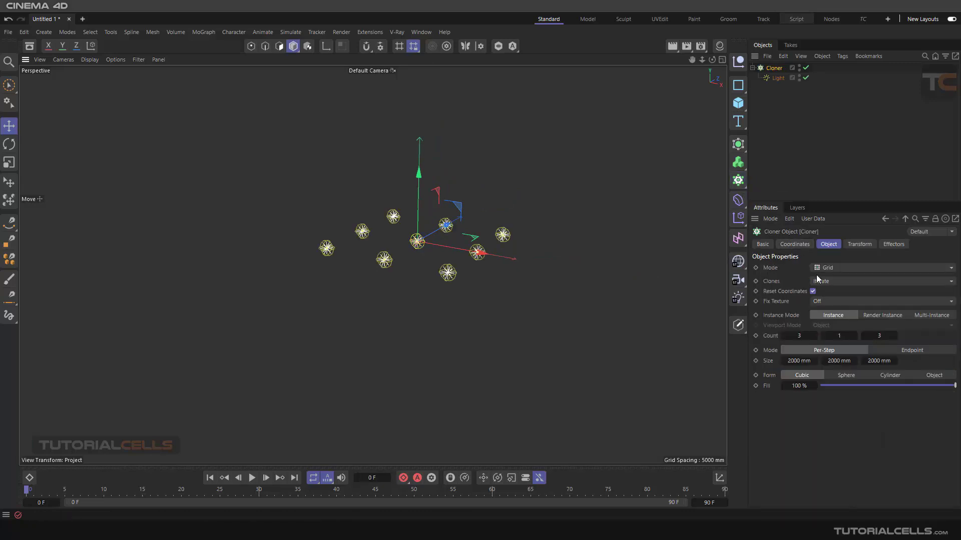
double_click(839, 335)
text(6)
key(Return)
key(Down)
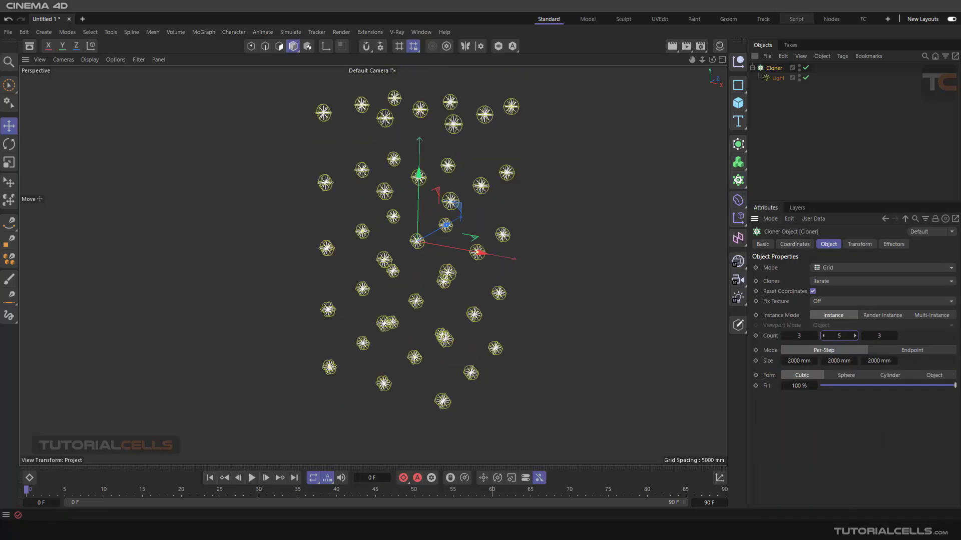
key(Tab)
text(1)
key(Return)
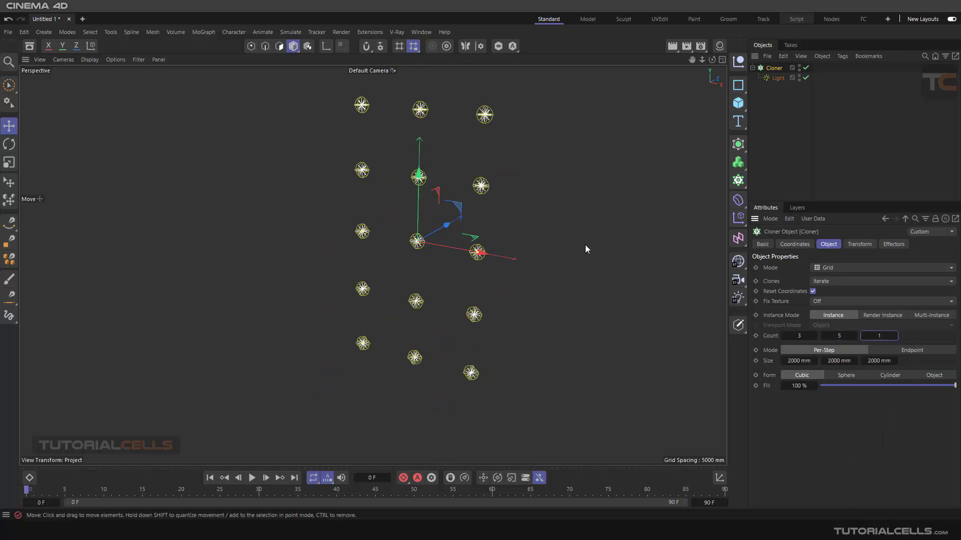
Widen the cloner grid's X size to about 12549 mm per step
mouse_move(584, 245)
alt+mouse_down()
mouse_move(440, 219)
mouse_move(571, 239)
alt+mouse_up()
scroll(550, 240, down, 6)
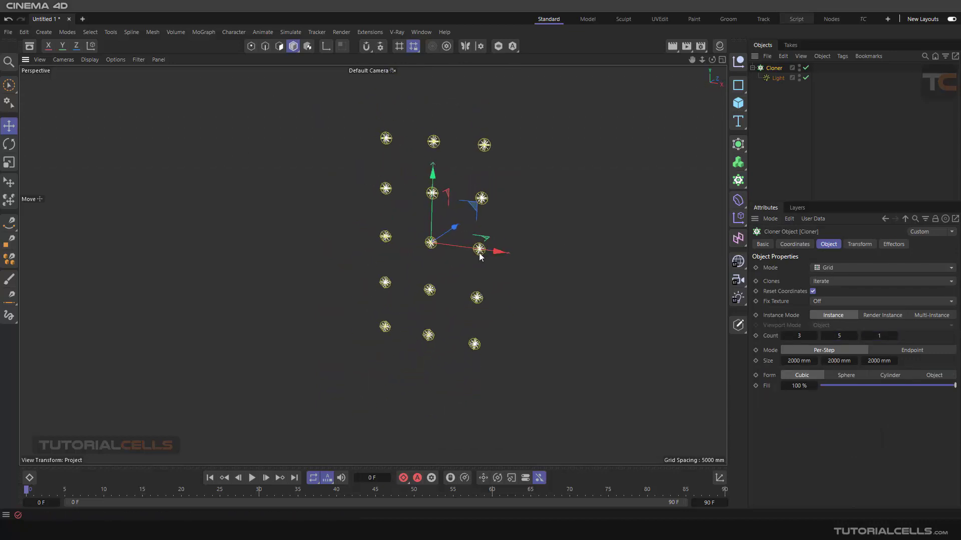
drag(479, 256, 581, 265)
alt+middle_drag(557, 266, 525, 258)
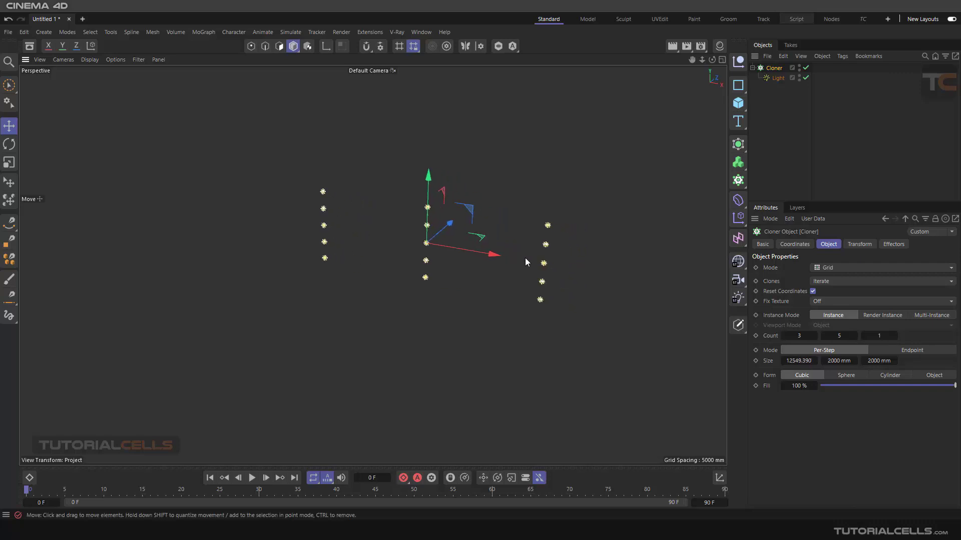
scroll(524, 257, up, 2)
Switch the cloner's size mode to Endpoint, raise the counts to 48 × 20 × 1 and render the view
drag(815, 336, 856, 336)
click(879, 349)
scroll(502, 243, up, 3)
alt+drag(503, 244, 609, 70)
click(672, 46)
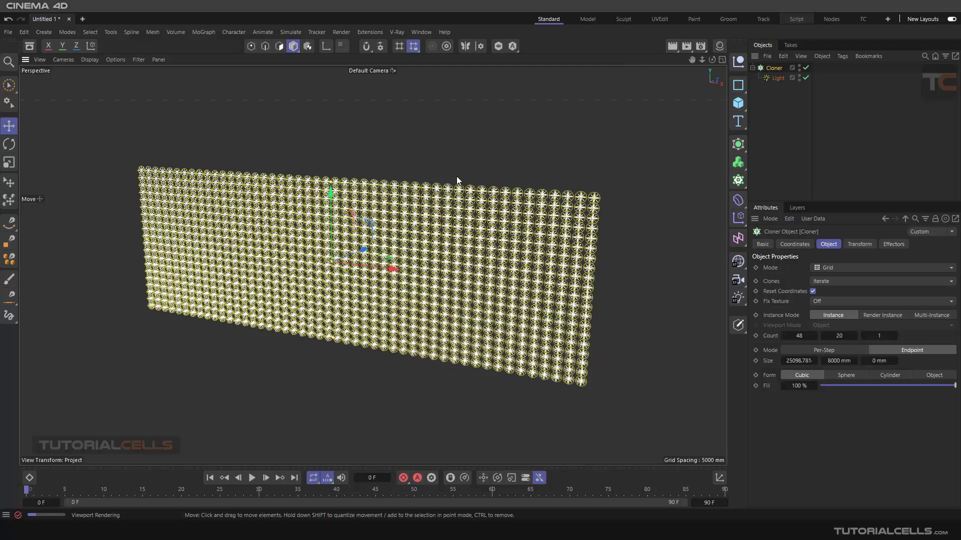
Increase the cloner's grid counts to 71 in X and 28 in Y, and render the view
click(436, 234)
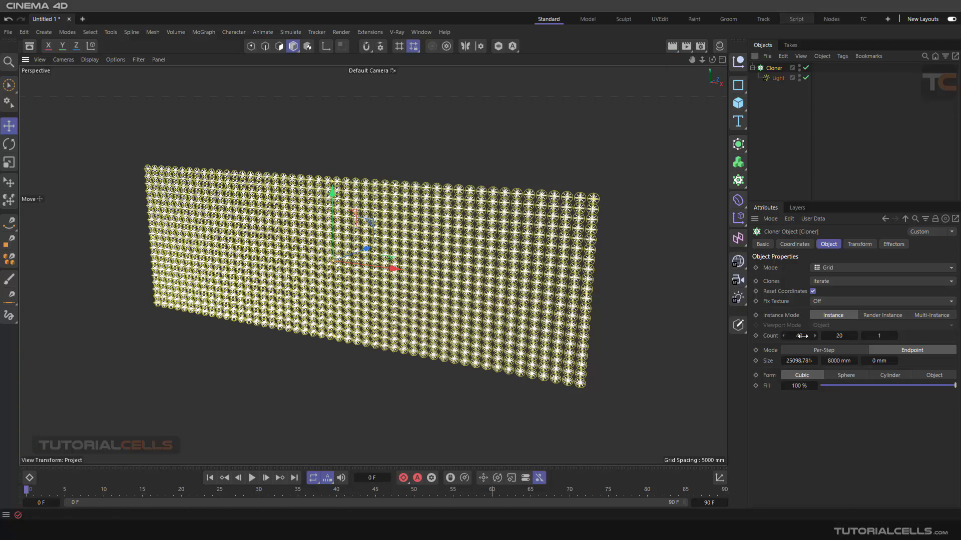
drag(802, 336, 856, 334)
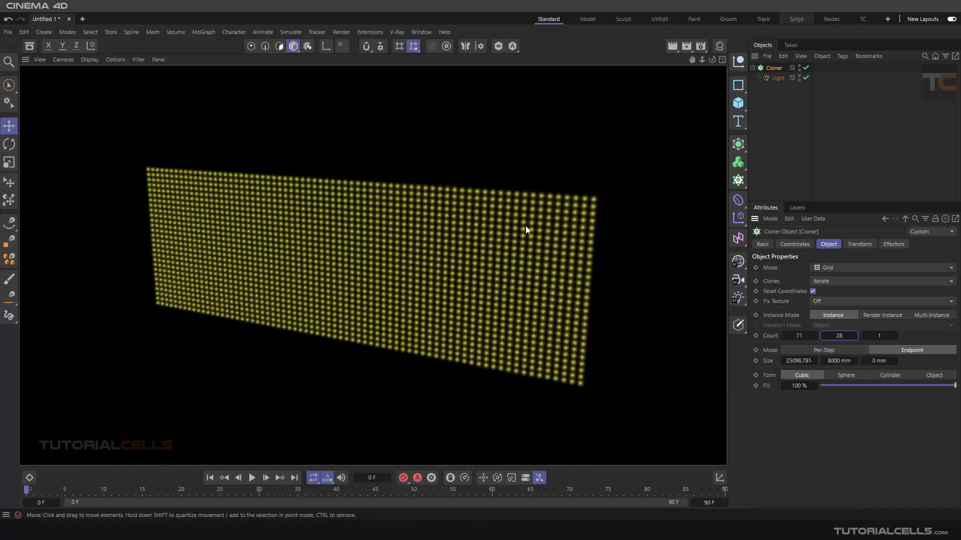
click(776, 103)
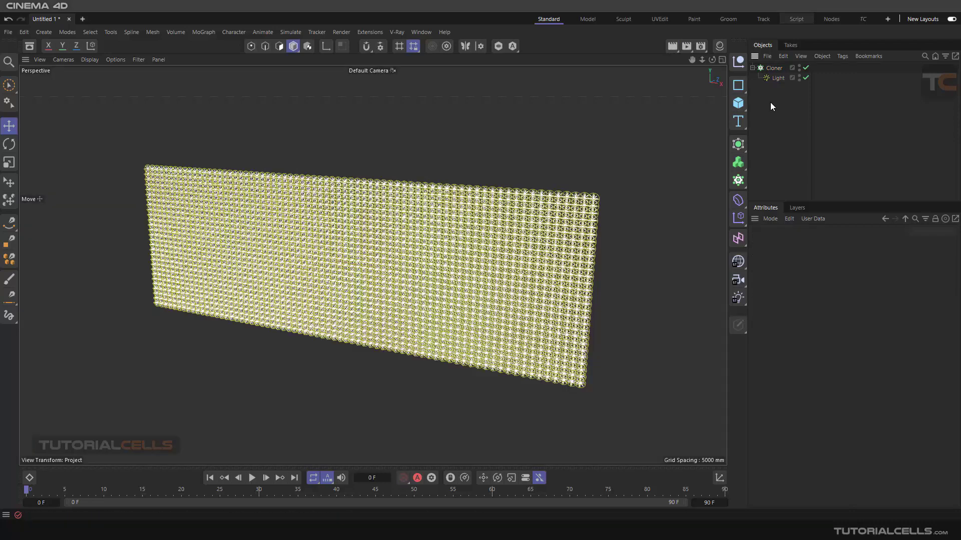
Add an extruded Text object to the scene and shift it along the light grid
mouse_move(554, 248)
alt+mouse_down()
mouse_move(538, 249)
mouse_move(550, 252)
mouse_move(569, 208)
alt+mouse_up()
click(737, 121)
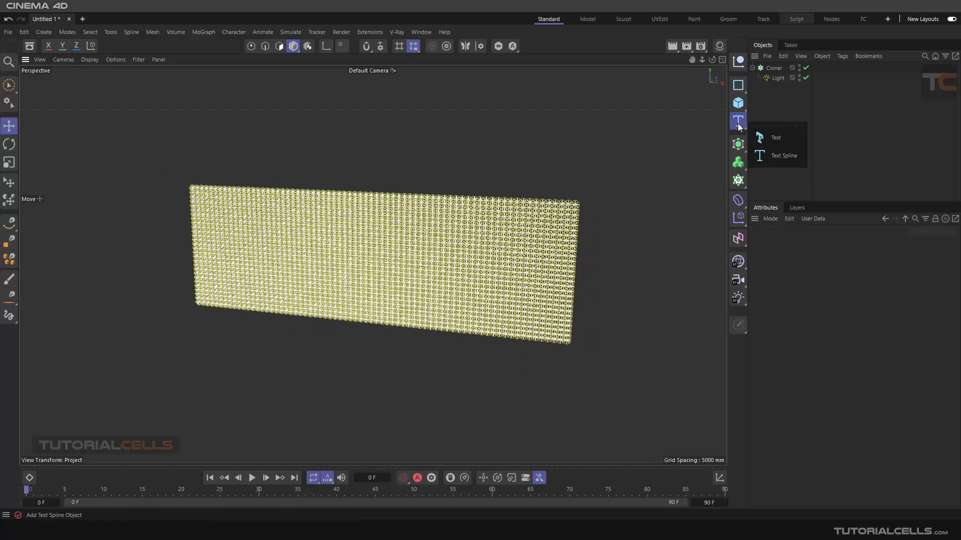
click(757, 138)
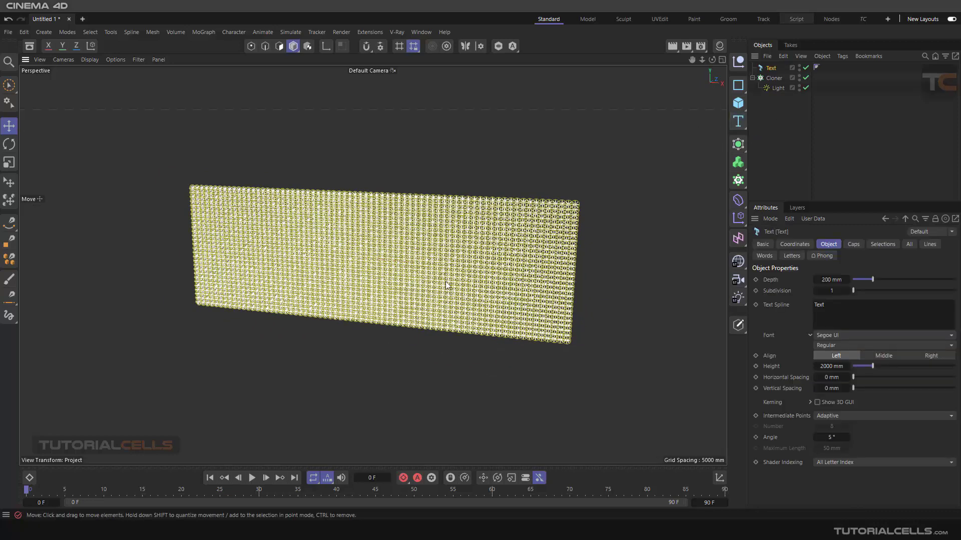
mouse_move(436, 270)
alt+mouse_down()
mouse_move(395, 255)
mouse_move(298, 275)
mouse_move(373, 280)
mouse_move(411, 248)
alt+mouse_up()
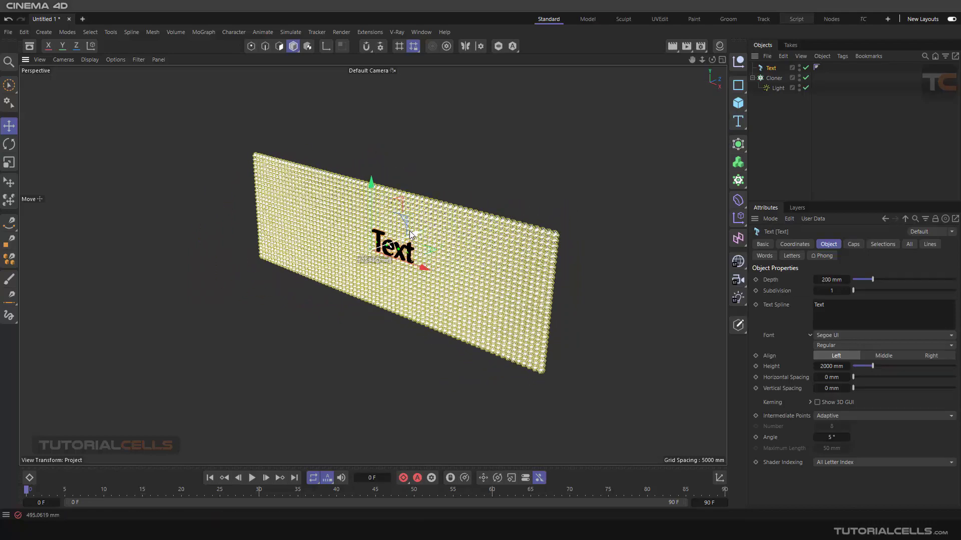
drag(409, 234, 391, 244)
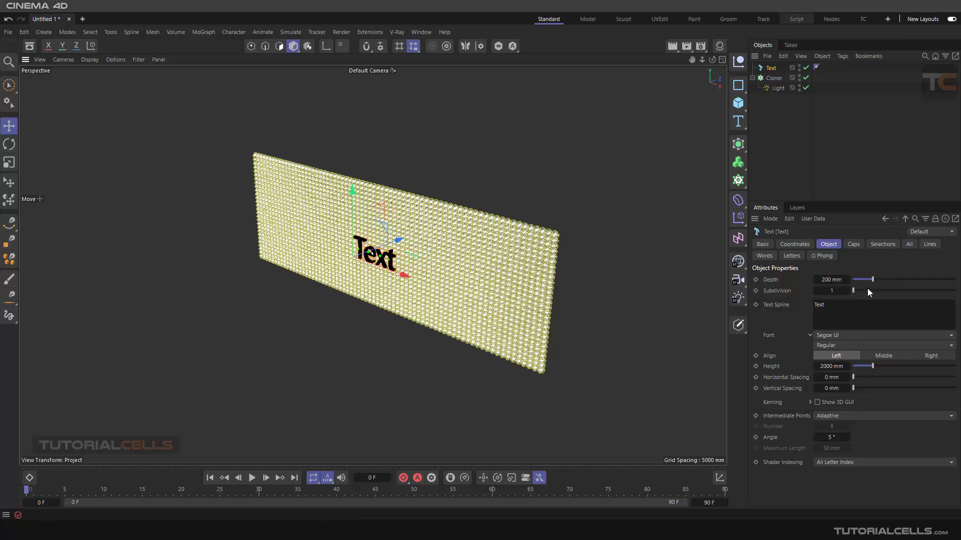
Set the Text object's depth to 640 mm so it passes through the light grid
drag(873, 280, 918, 280)
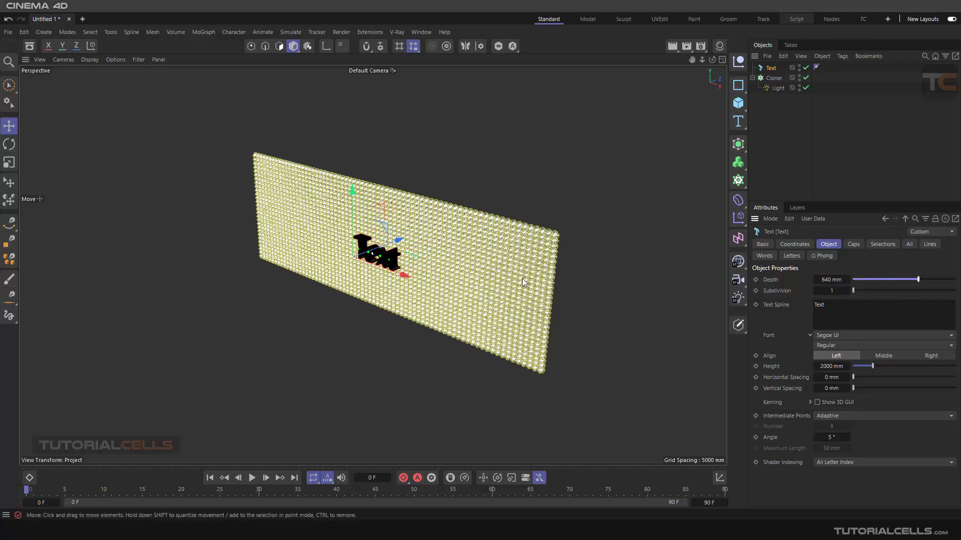
scroll(393, 255, up, 5)
scroll(393, 256, up, 3)
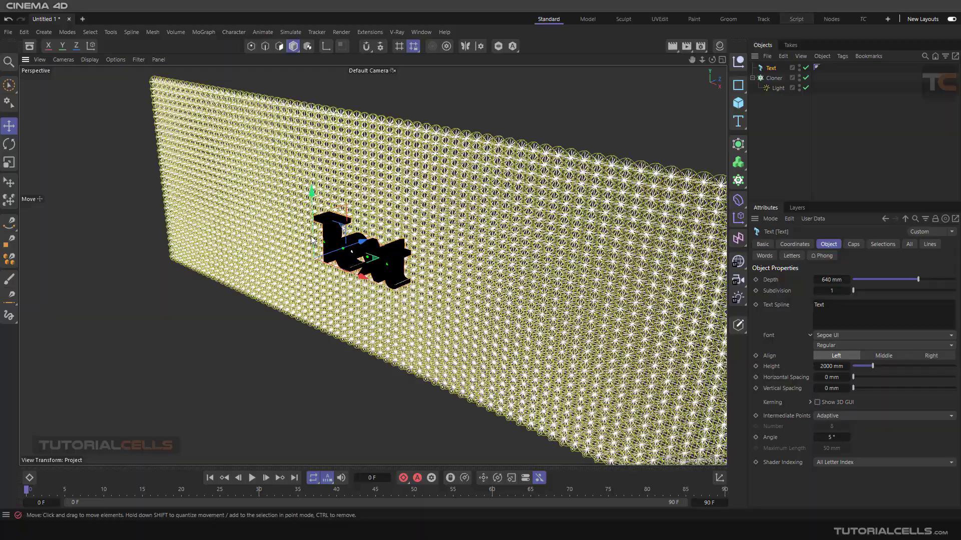
scroll(404, 288, down, 1)
alt+drag(404, 287, 463, 259)
scroll(461, 258, down, 6)
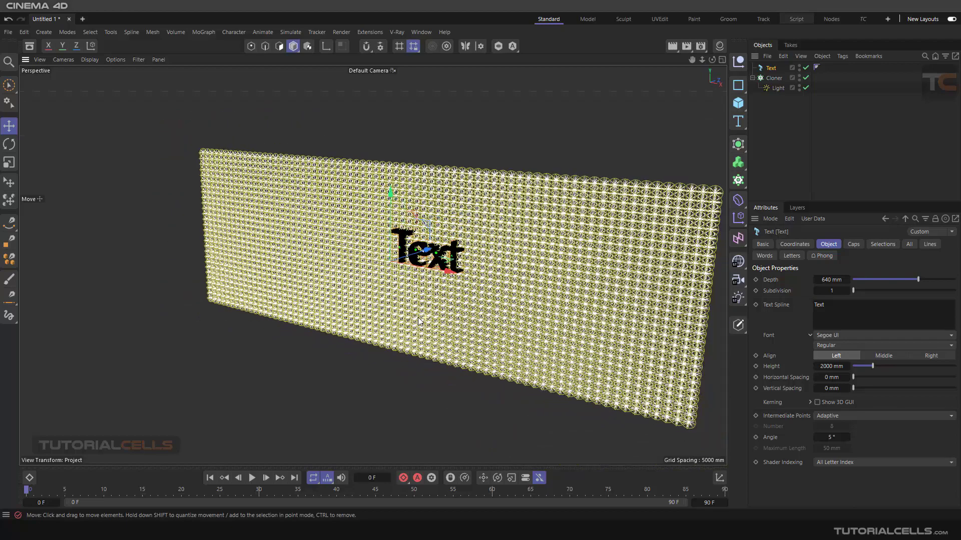
Scale the Text object up to a height of about 6966 mm and move it to the start of the light grid
key(t)
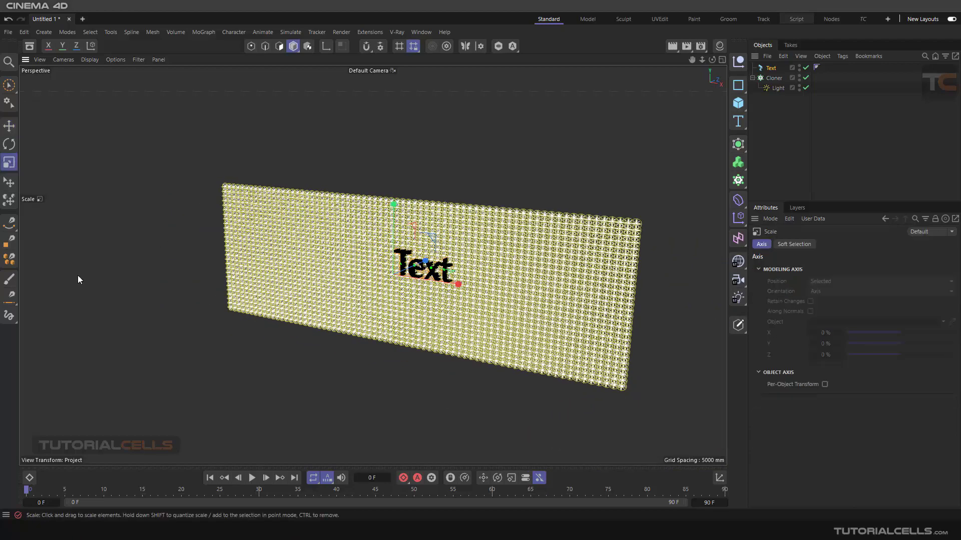
drag(115, 265, 392, 216)
drag(257, 266, 430, 165)
click(9, 126)
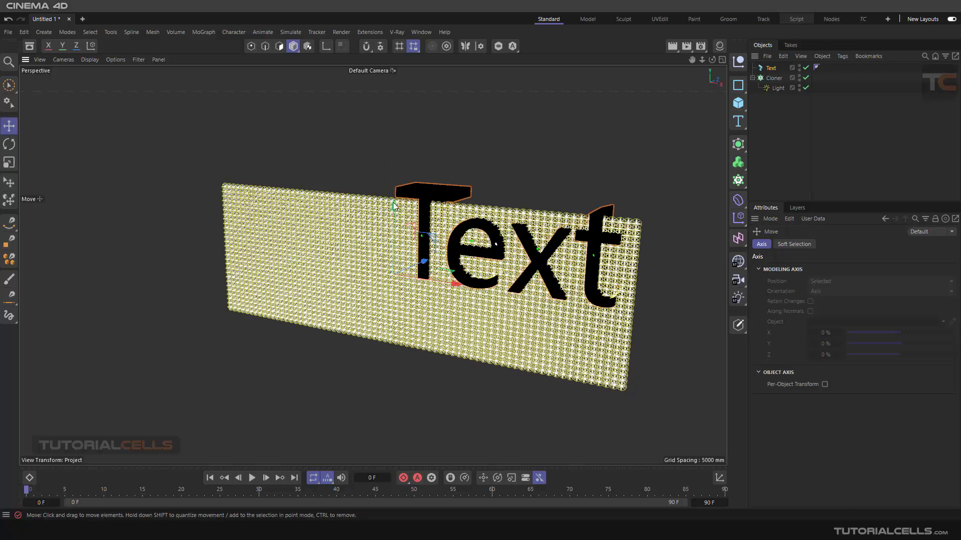
drag(392, 210, 393, 244)
drag(450, 319, 318, 272)
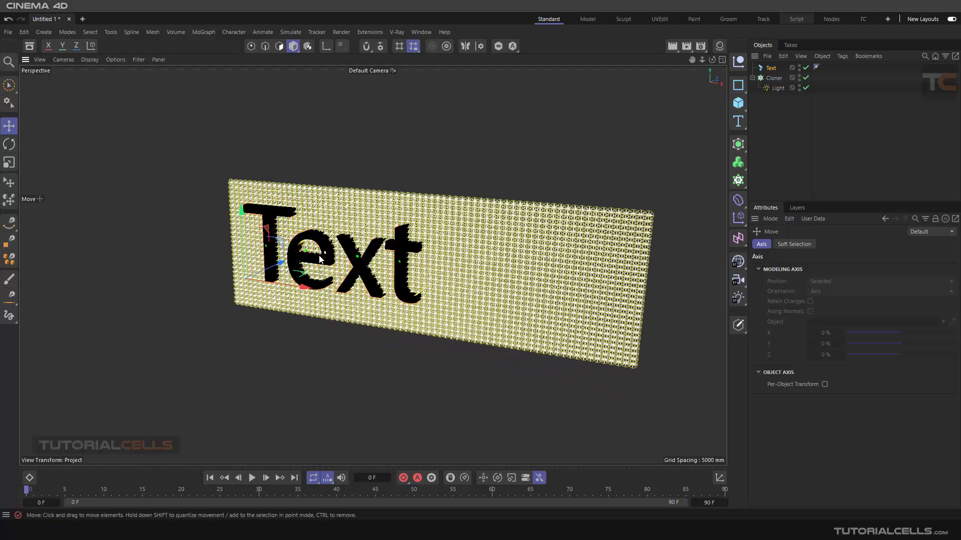
Replace the Text object's wording with "Tutorialcells"
click(772, 69)
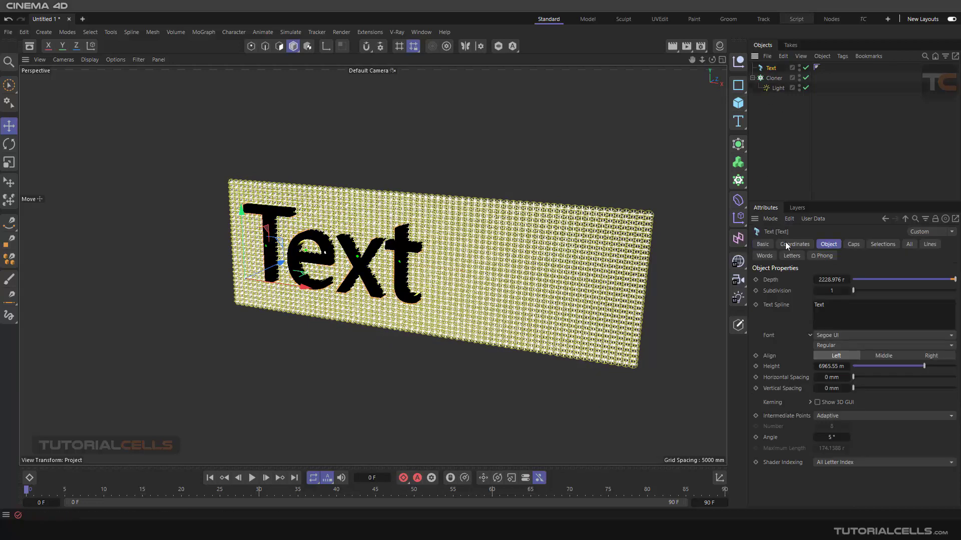
double_click(818, 304)
text(Tutorialcells)
scroll(470, 277, down, 3)
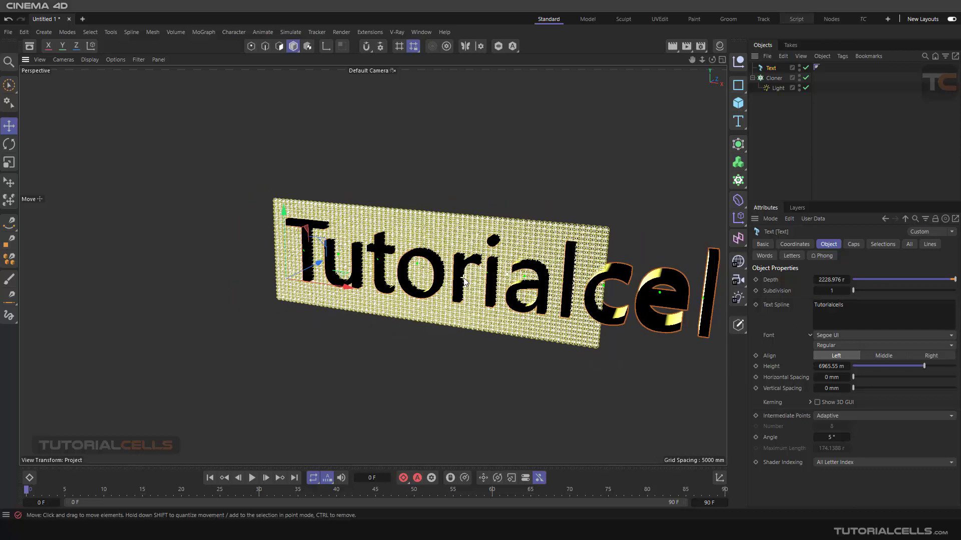
scroll(470, 277, down, 2)
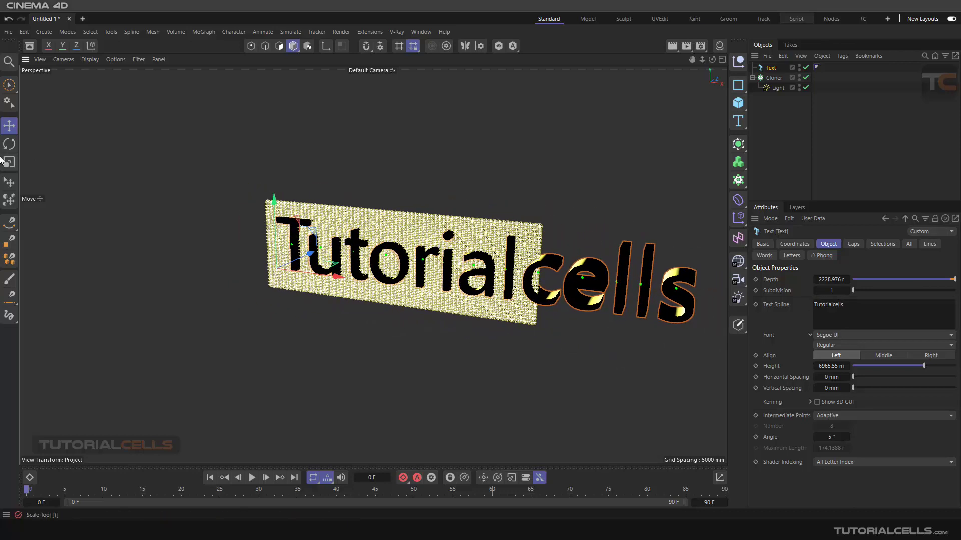
Scale the text down to a height of about 4625 mm and move it vertically to centre it within the grid
key(t)
drag(352, 151, 273, 189)
key(e)
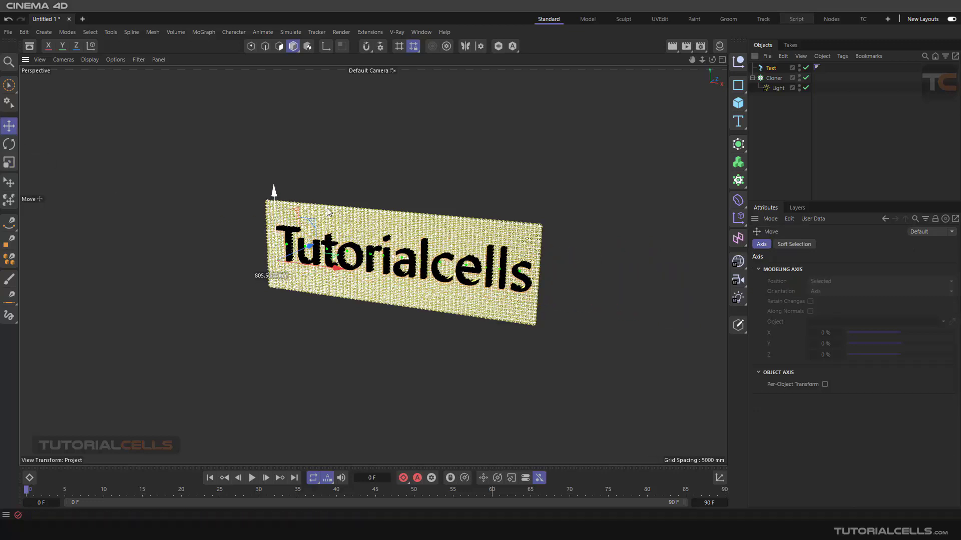
Add a Volume effector to the Cloner and assign the Text object as its volume object
click(773, 78)
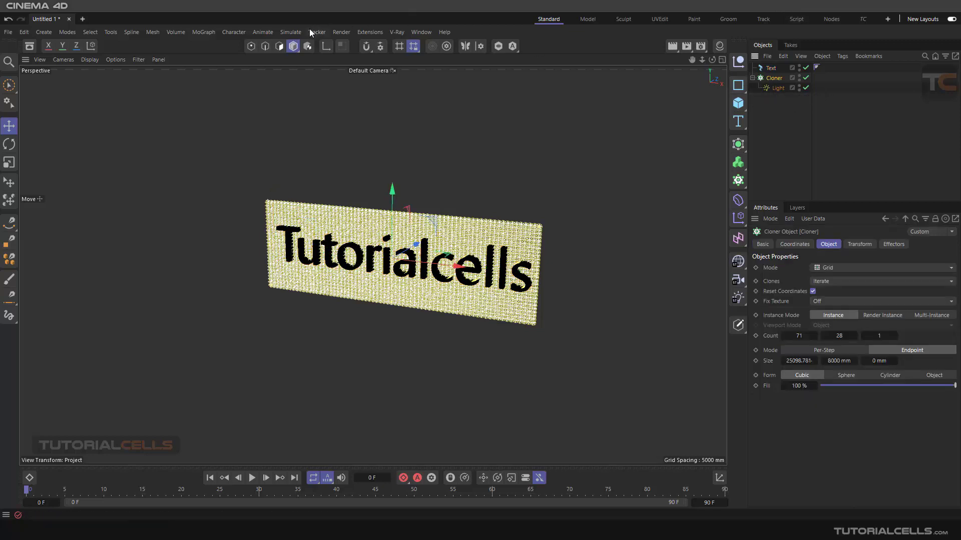
click(210, 32)
mouse_move(217, 51)
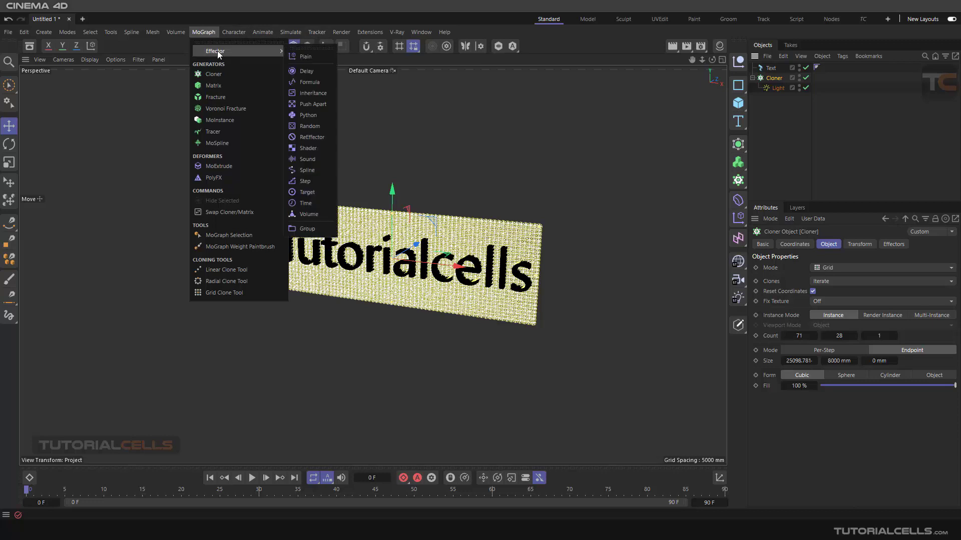
click(308, 214)
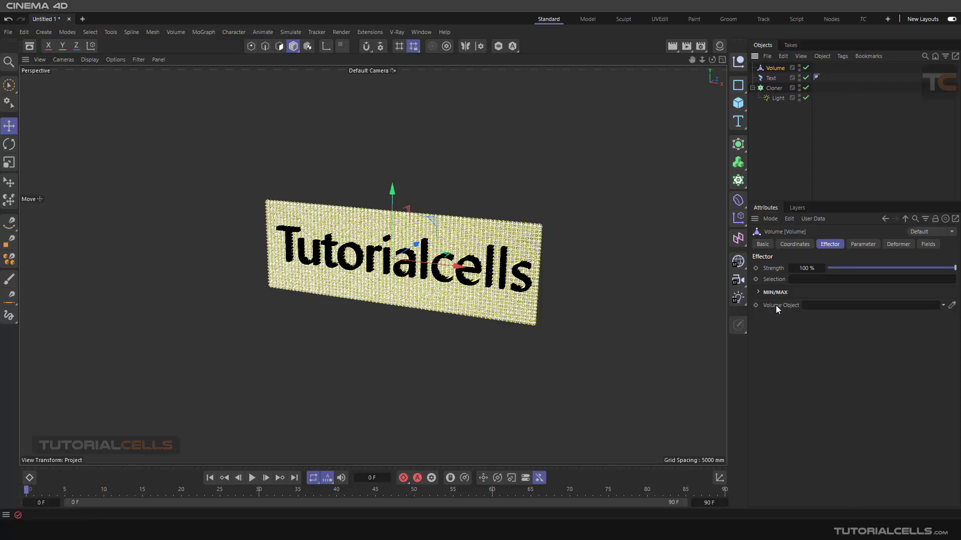
drag(770, 78, 815, 305)
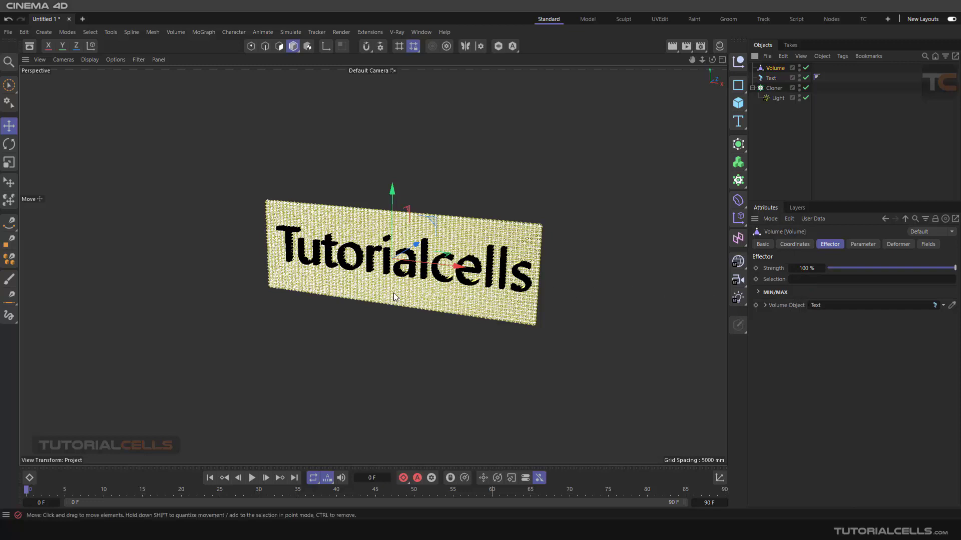
scroll(393, 293, up, 3)
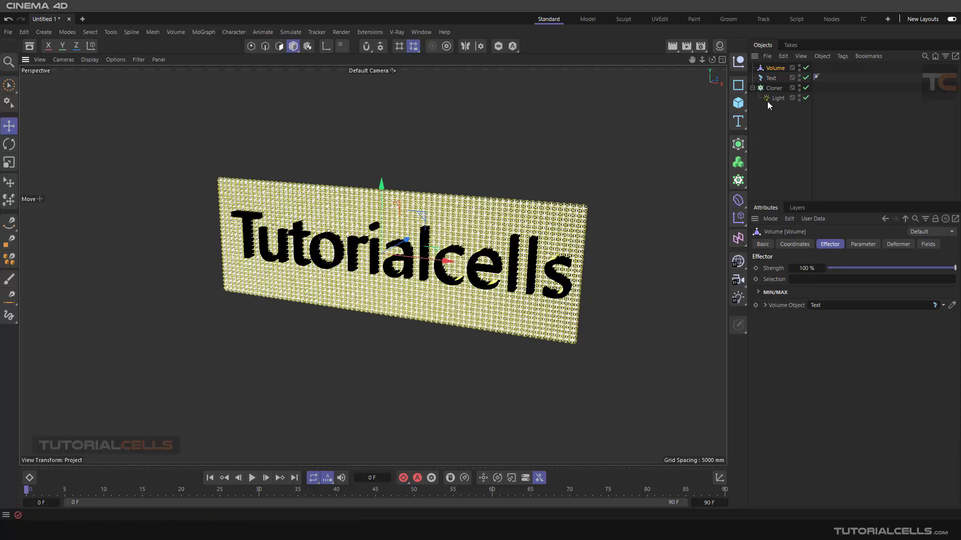
Disable Scale on the Volume effector, set its color mode to Effector Color, and render the view
click(861, 245)
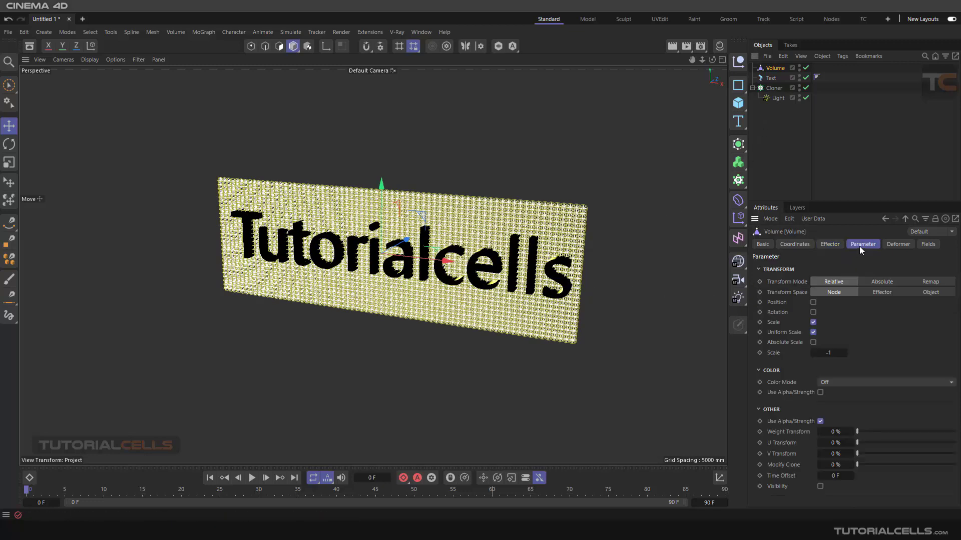
click(813, 322)
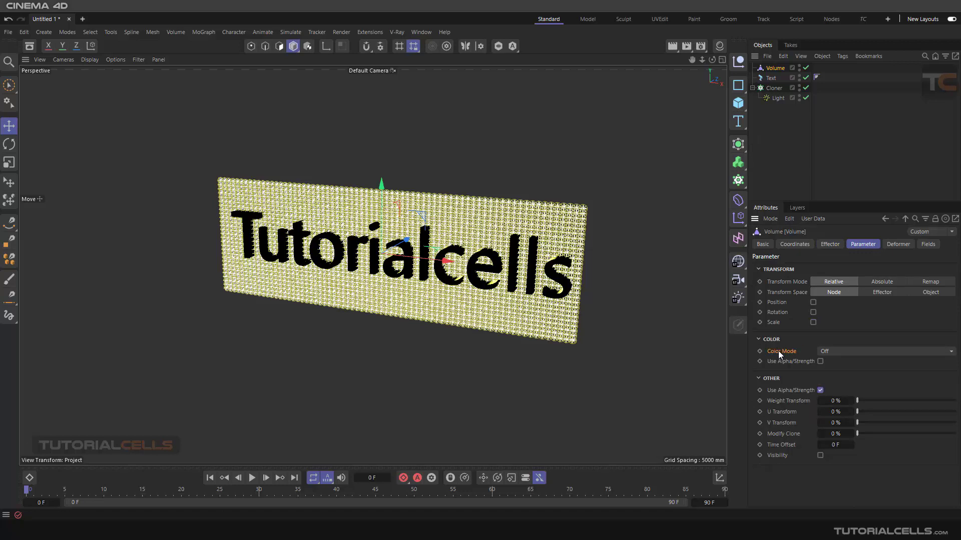
click(828, 351)
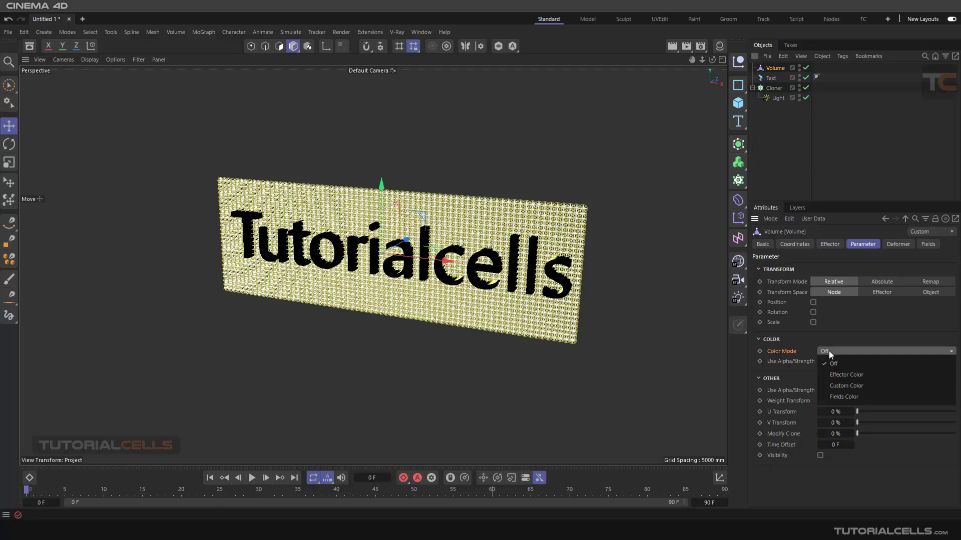
click(841, 376)
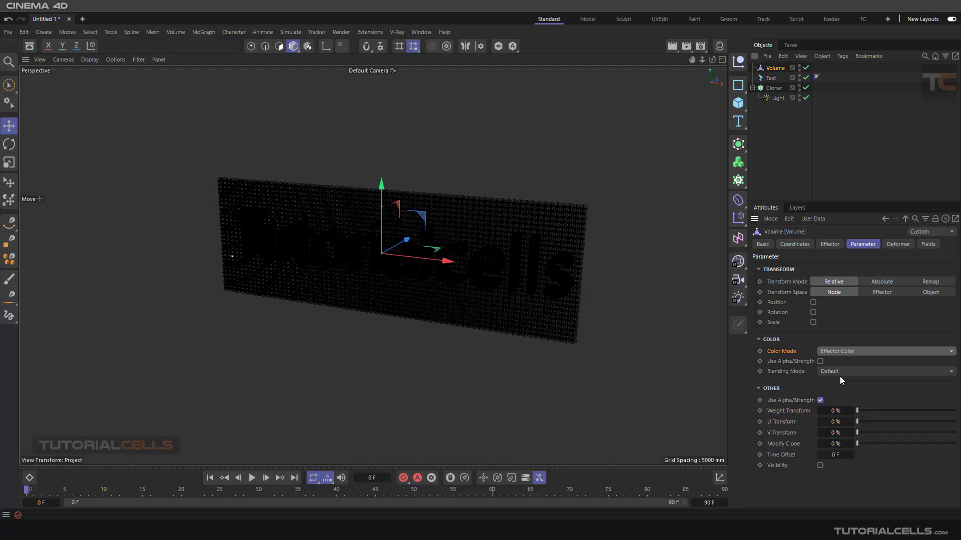
click(672, 45)
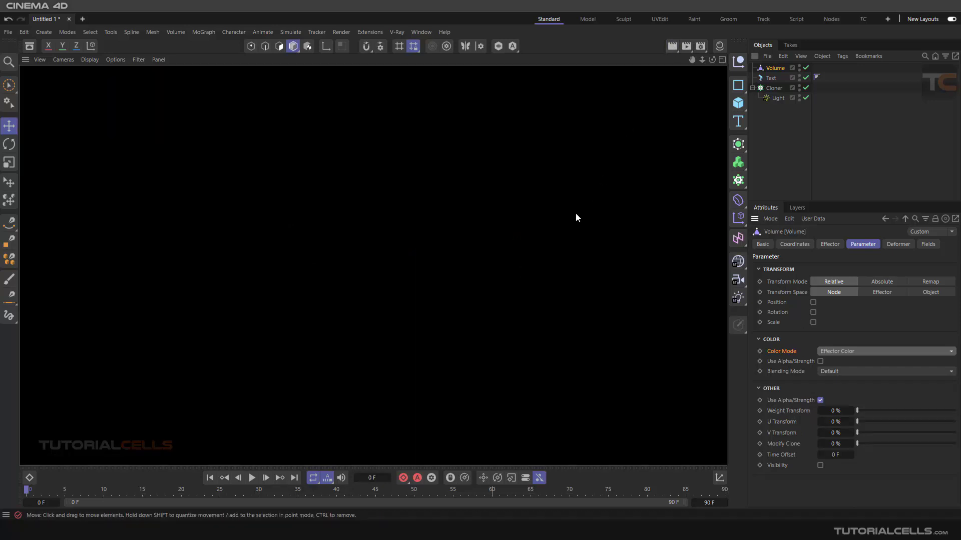
Set the Volume effector's color blending mode to Add and render the view
click(772, 153)
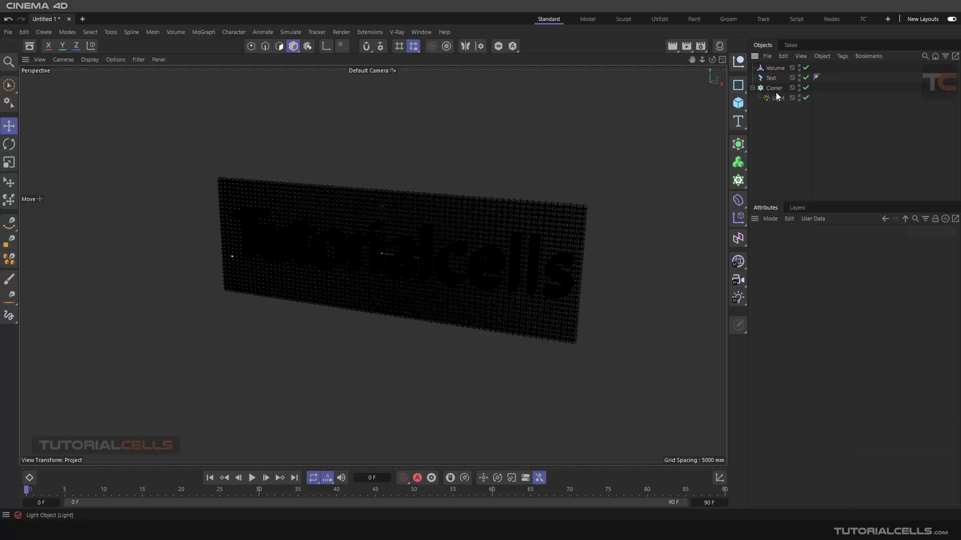
click(775, 68)
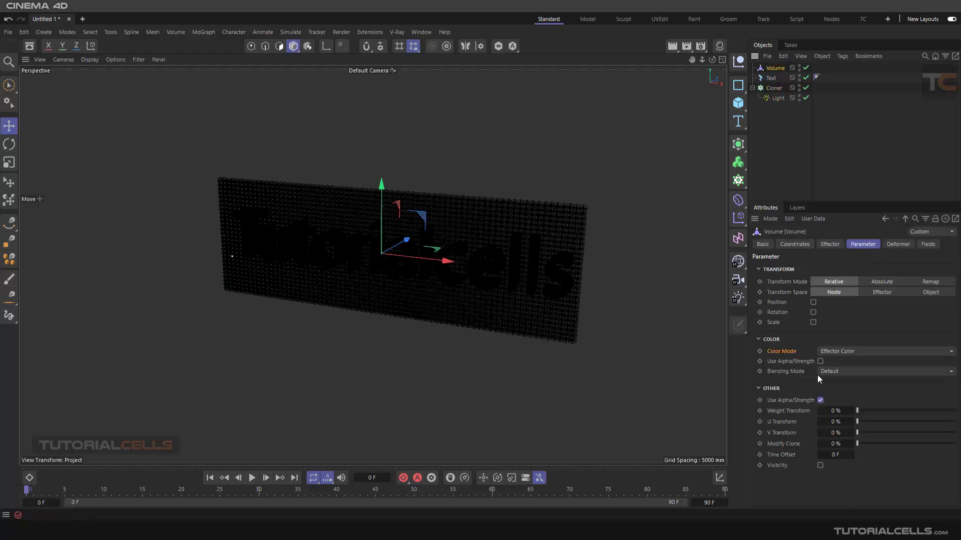
click(835, 371)
click(840, 396)
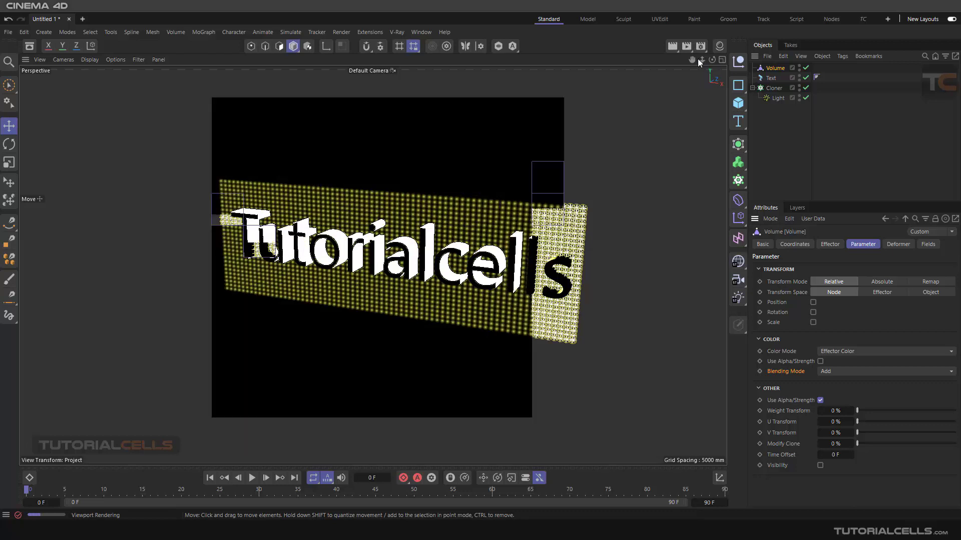
Hide the Text object in both the viewport and the render, and render the light grid
click(770, 131)
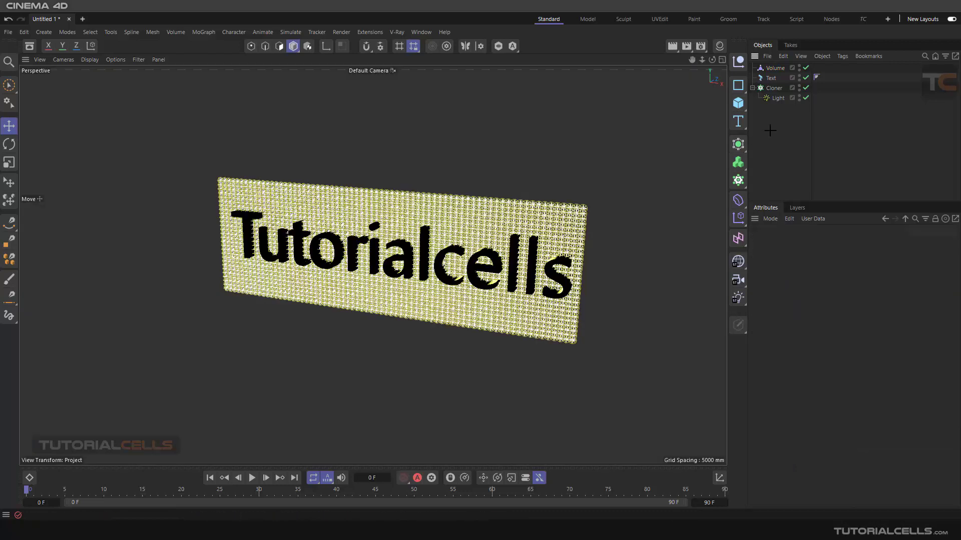
click(799, 76)
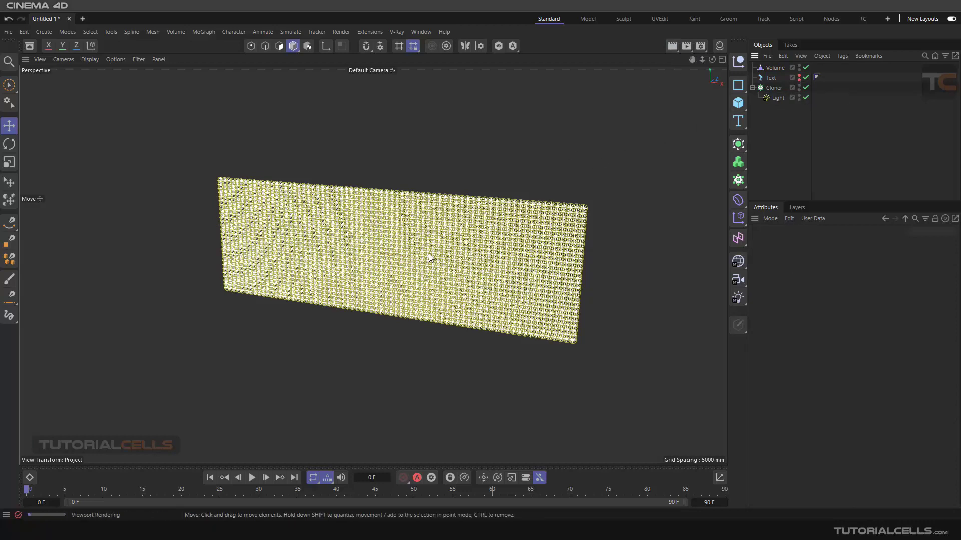
key(ctrl+r)
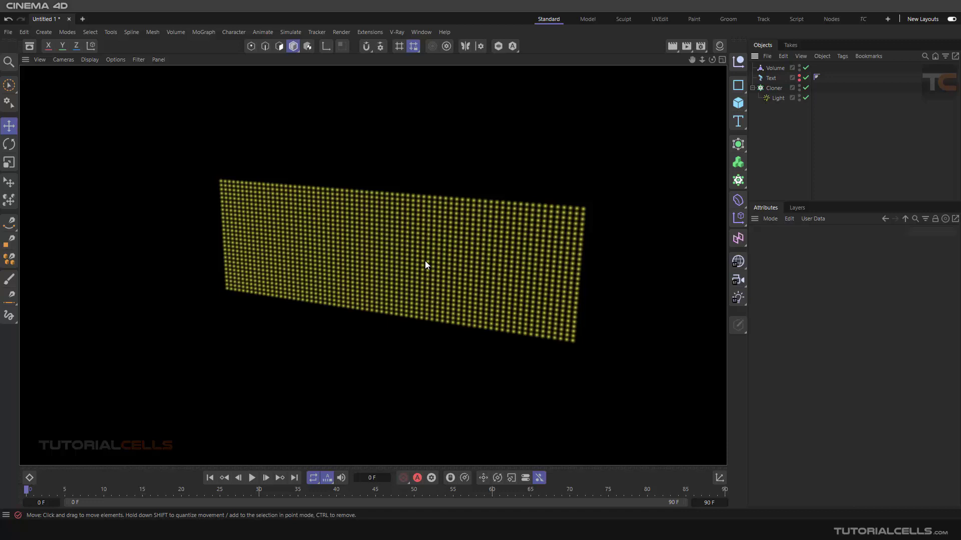
click(776, 68)
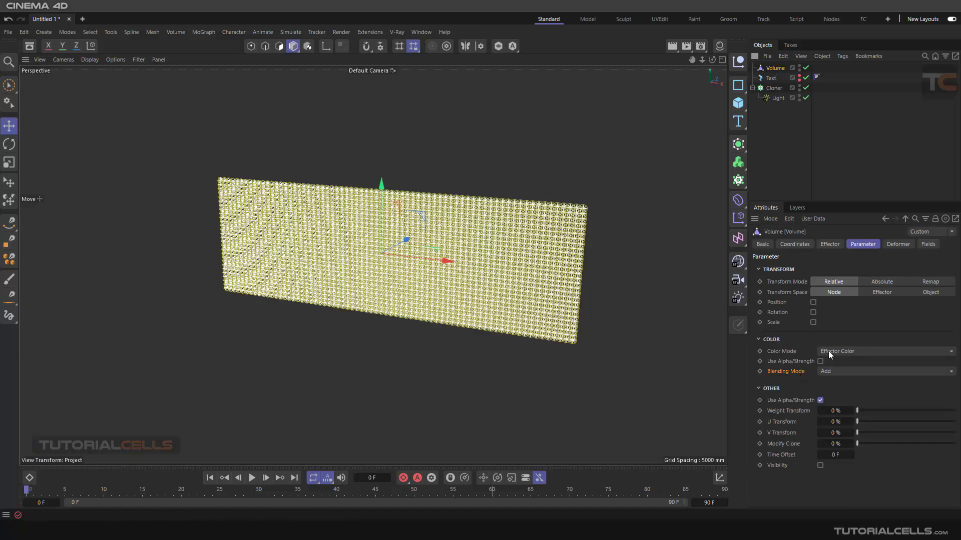
key(ctrl+v)
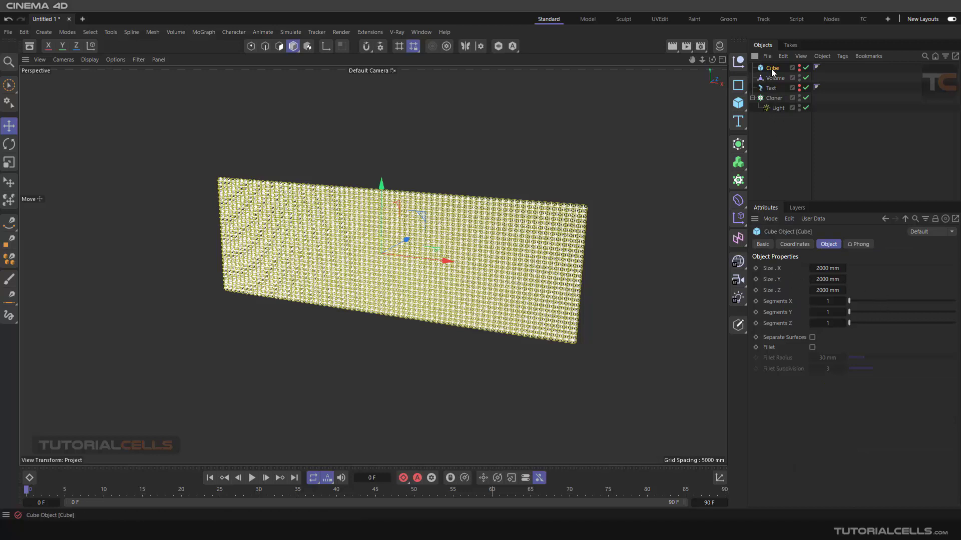
click(758, 155)
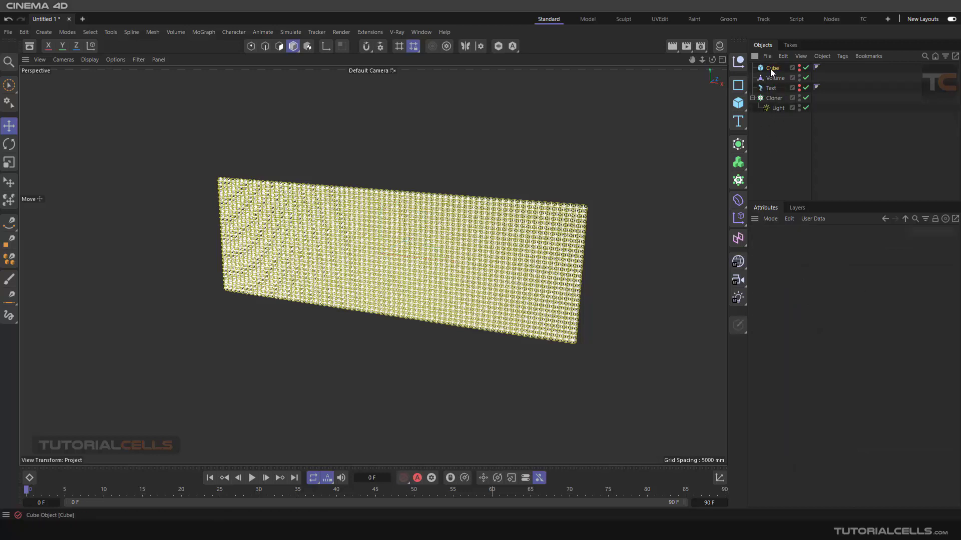
click(770, 68)
key(Delete)
Make the Text object visible in the viewport again while keeping it hidden in renders
click(765, 78)
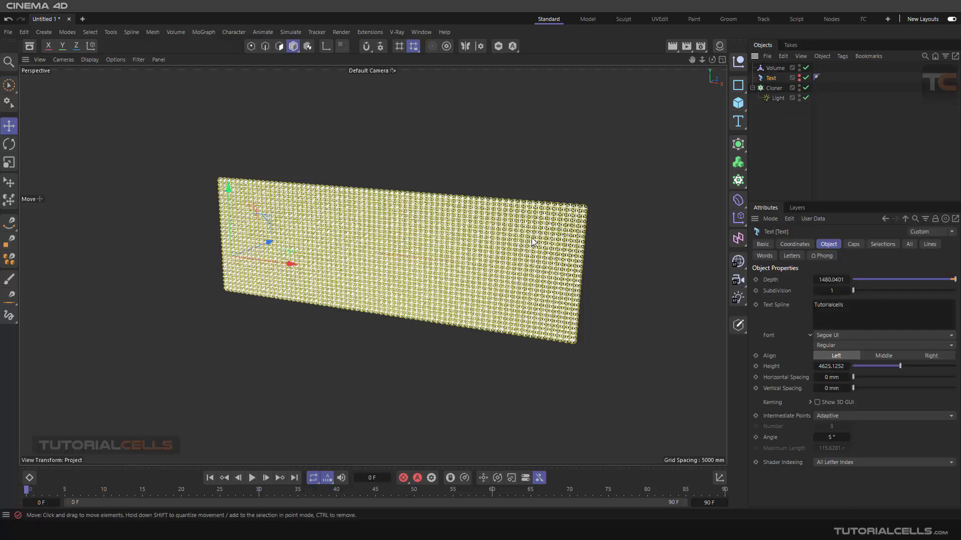
click(799, 76)
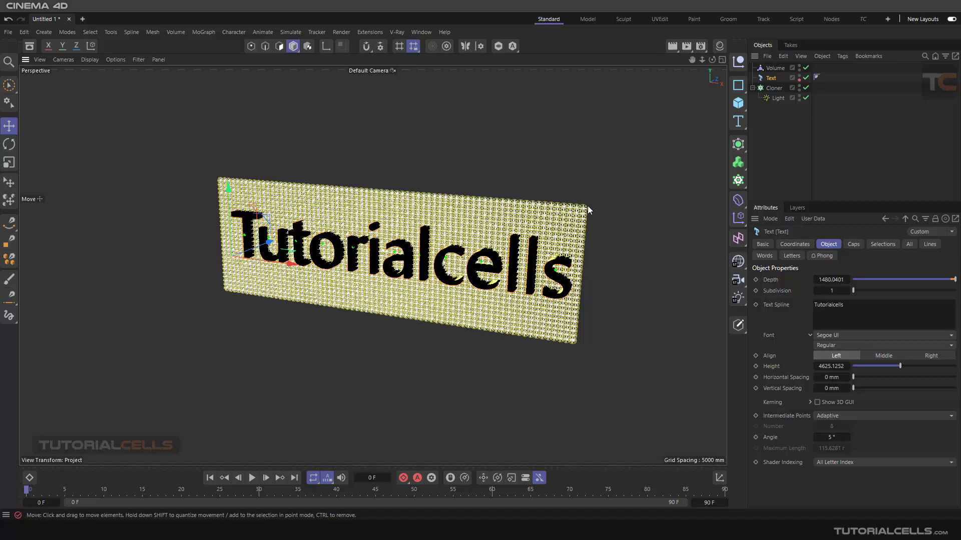
Add a Connect object to the scene and make the Text object its child
mouse_move(587, 205)
alt+mouse_down()
mouse_move(443, 197)
mouse_move(536, 189)
mouse_move(587, 203)
mouse_move(585, 212)
mouse_move(583, 205)
alt+mouse_up()
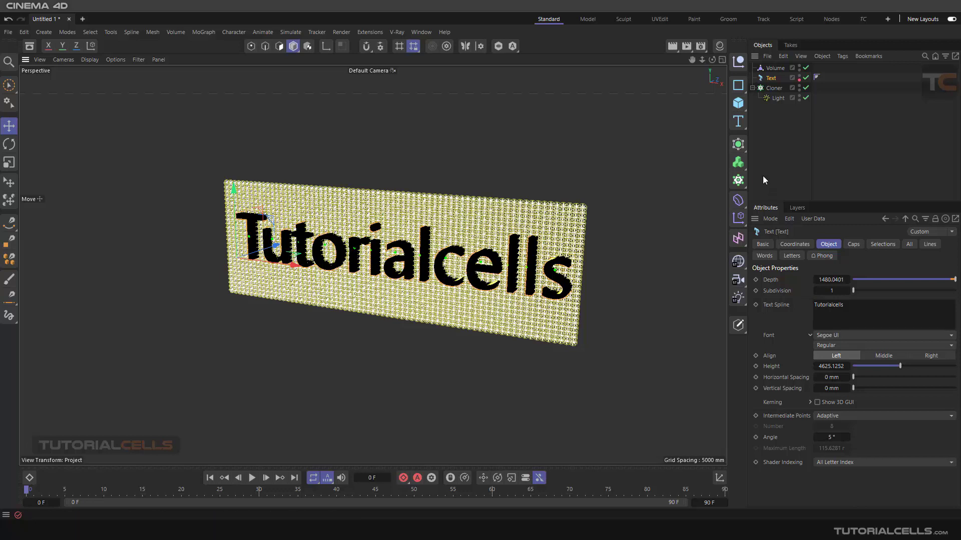
click(743, 148)
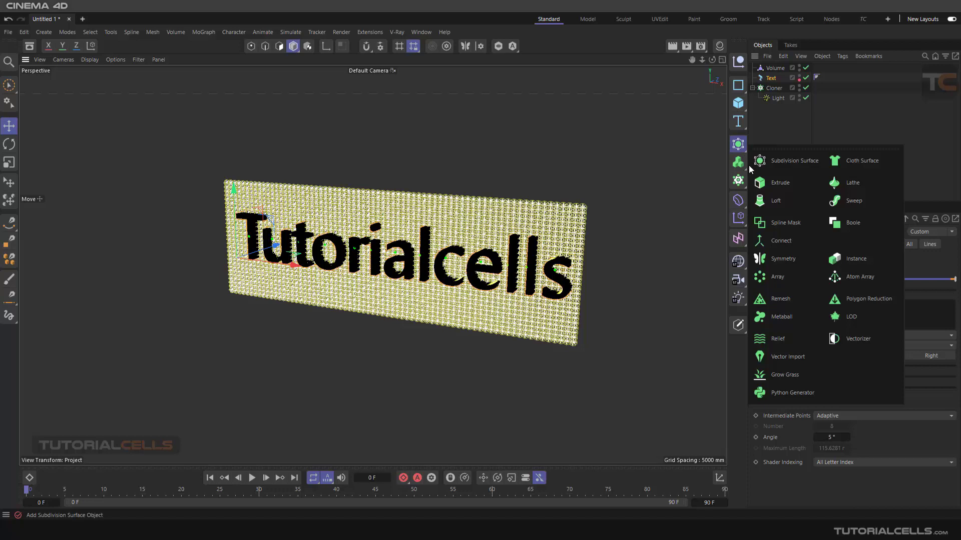
click(762, 247)
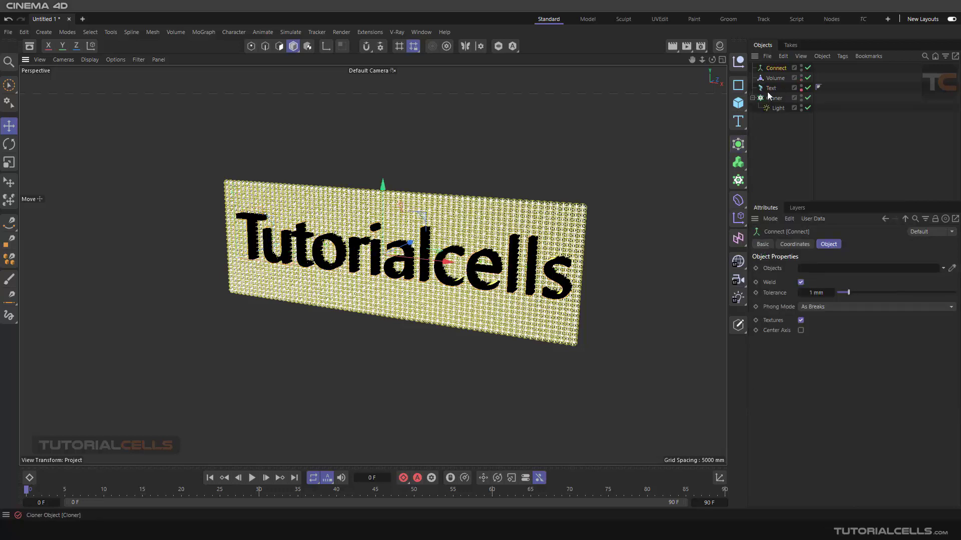
drag(769, 93, 777, 70)
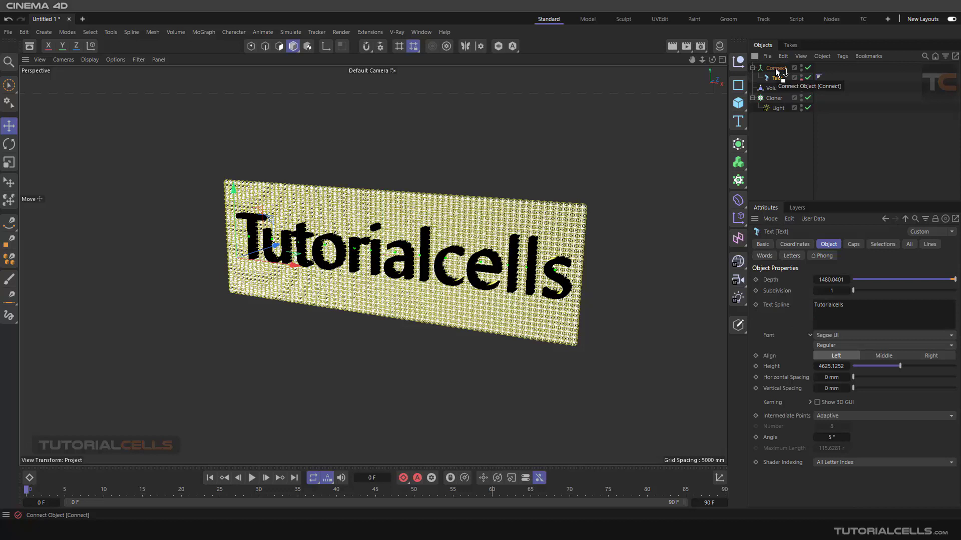
Assign the Connect object as the Volume effector's volume object and render the light grid with Connect hidden in viewport and render
click(775, 88)
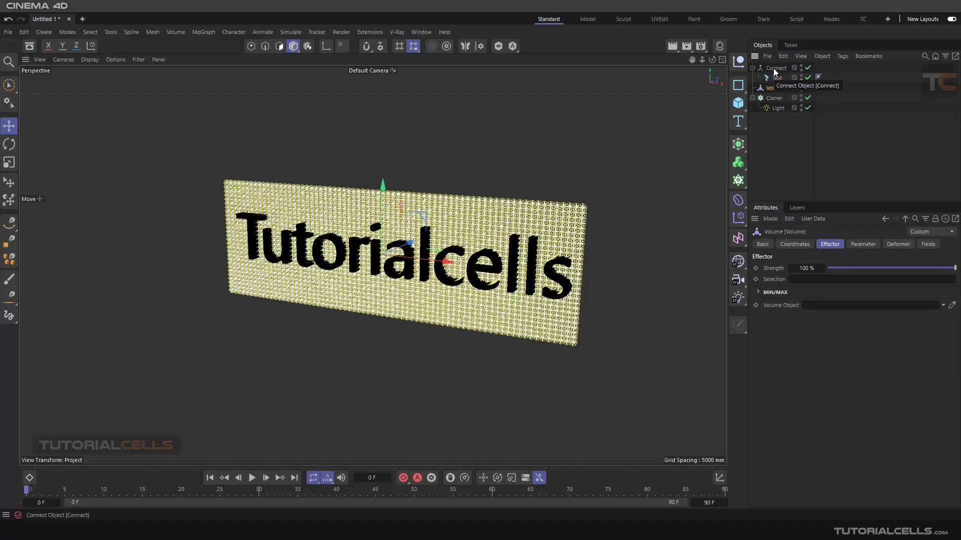
drag(774, 72, 815, 306)
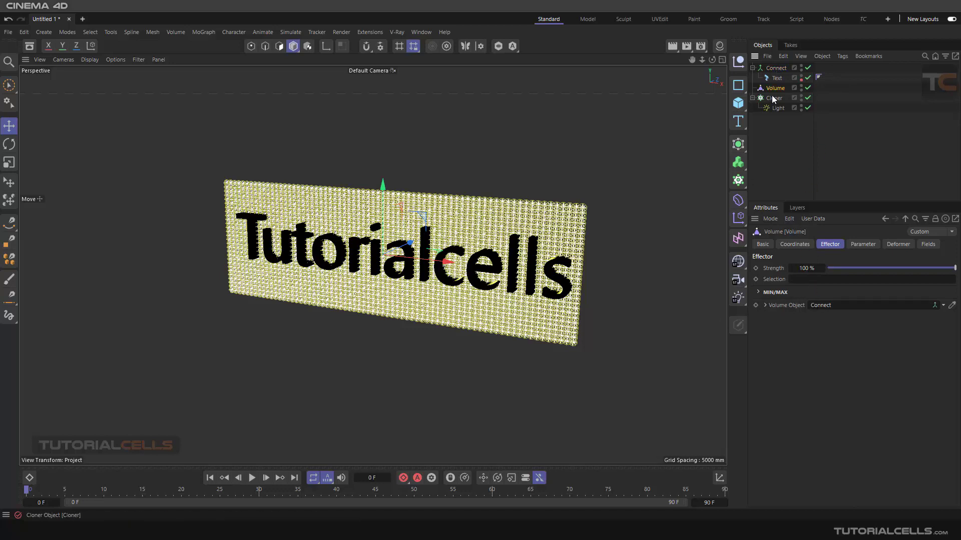
click(801, 70)
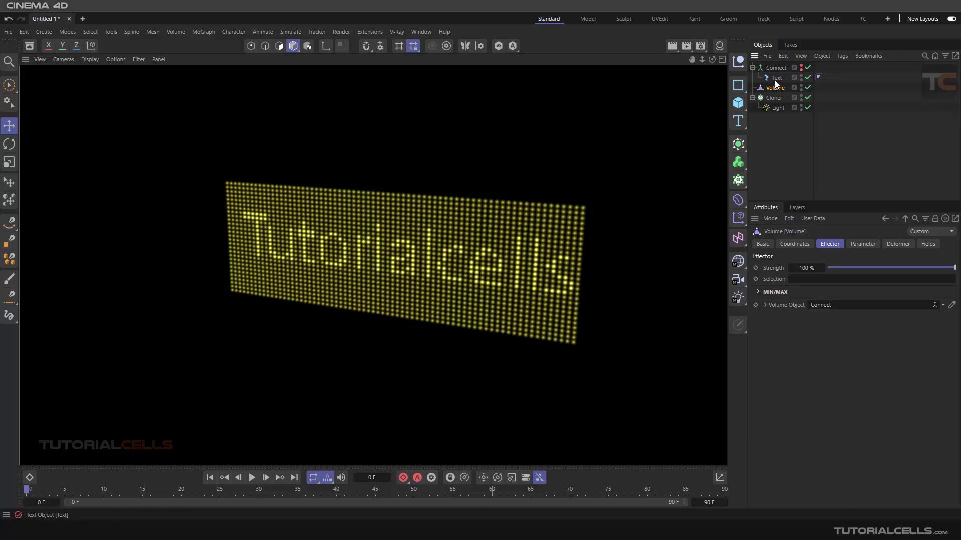
key(ctrl+r)
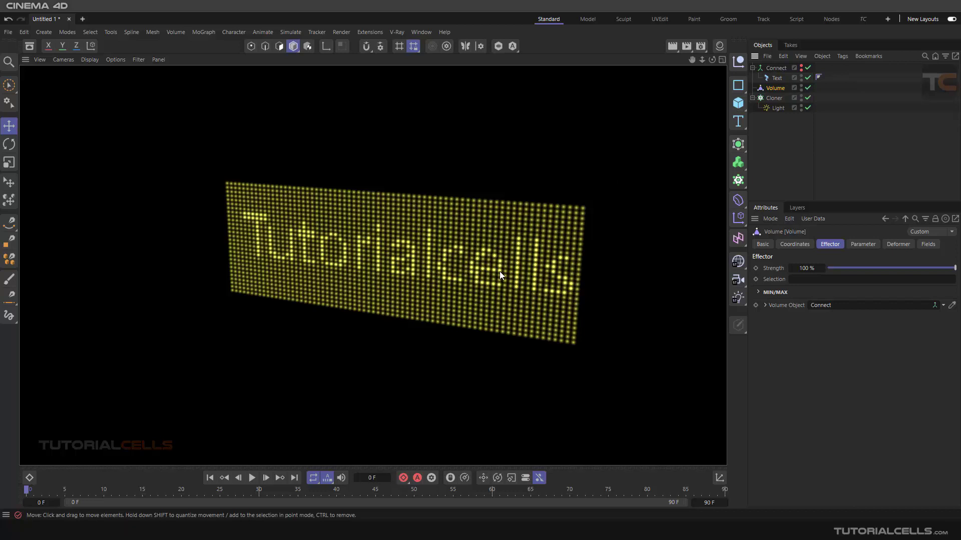
Set the Volume effector's strength on the Cloner to 100% and render the view
click(771, 98)
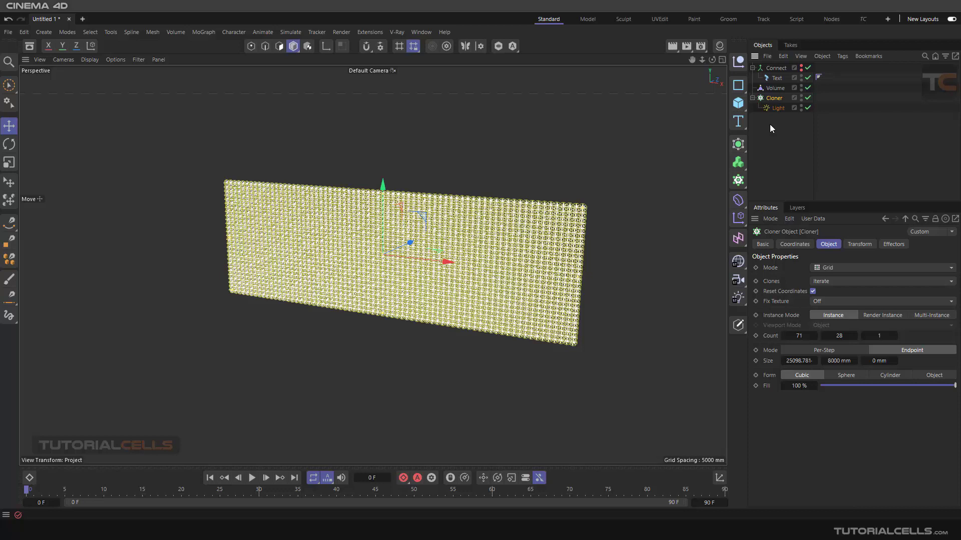
click(889, 247)
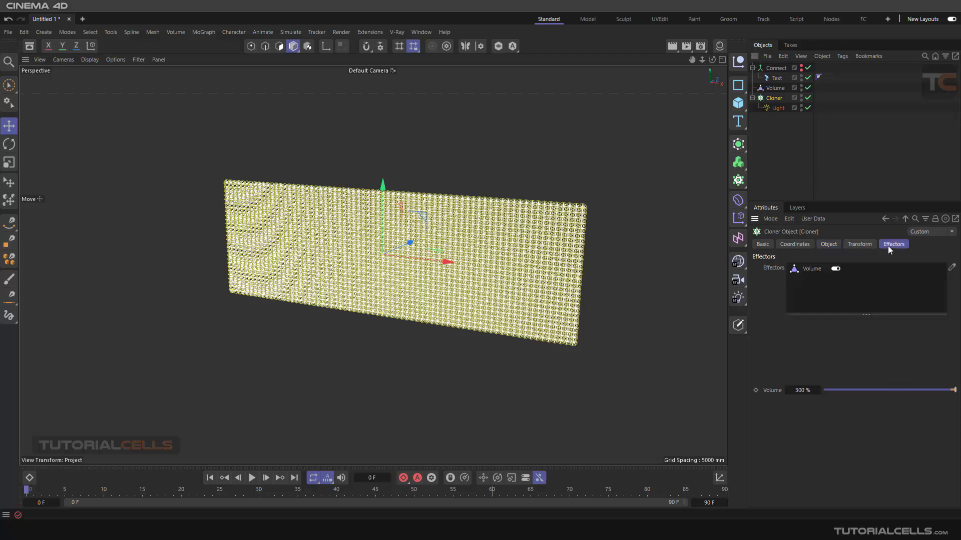
click(802, 390)
text(100)
key(Return)
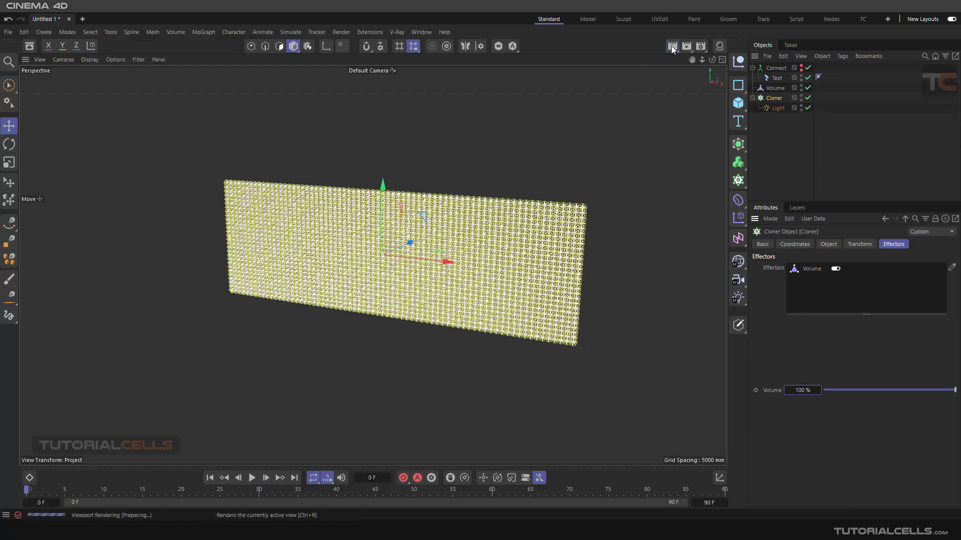
click(672, 46)
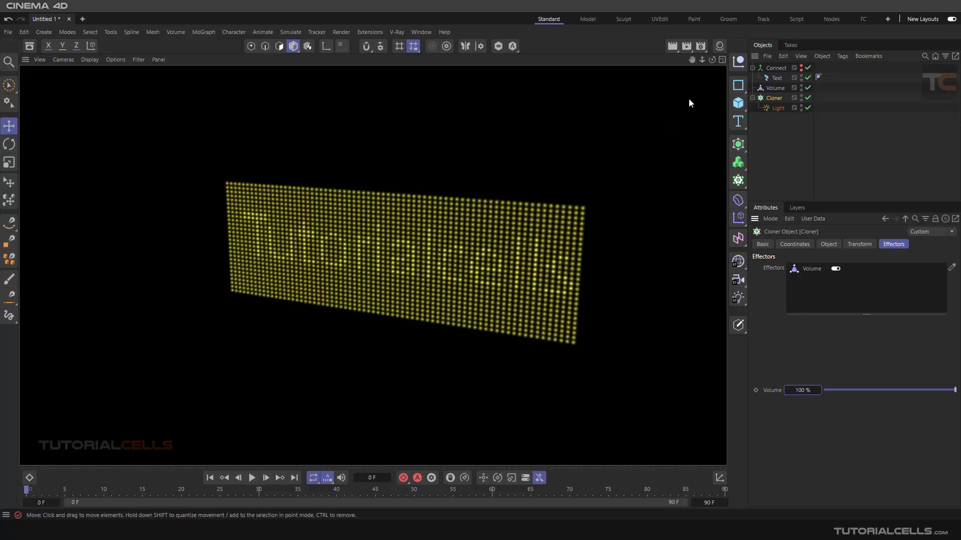
Raise the Cloner's Volume effector strength to 500%, render the view, and deselect everything
click(802, 390)
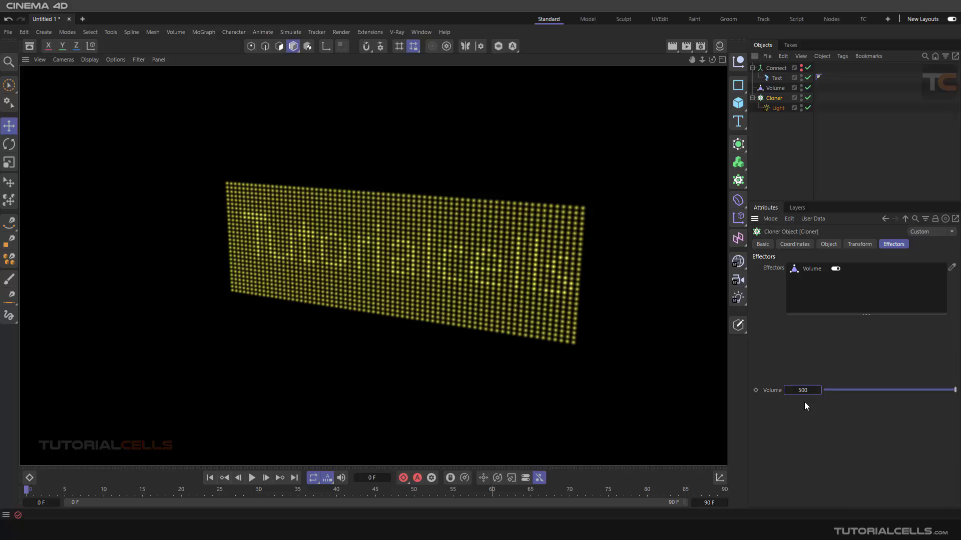
key(Return)
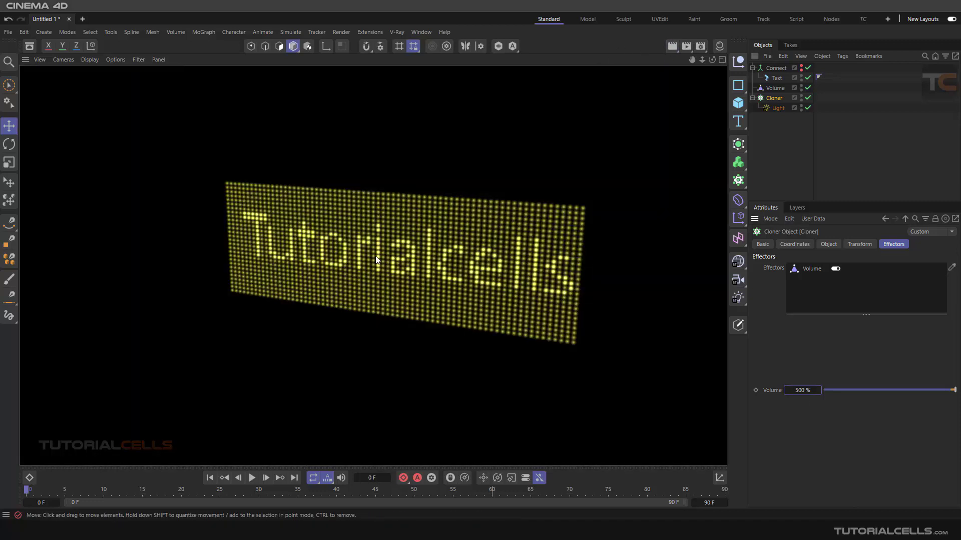
click(794, 128)
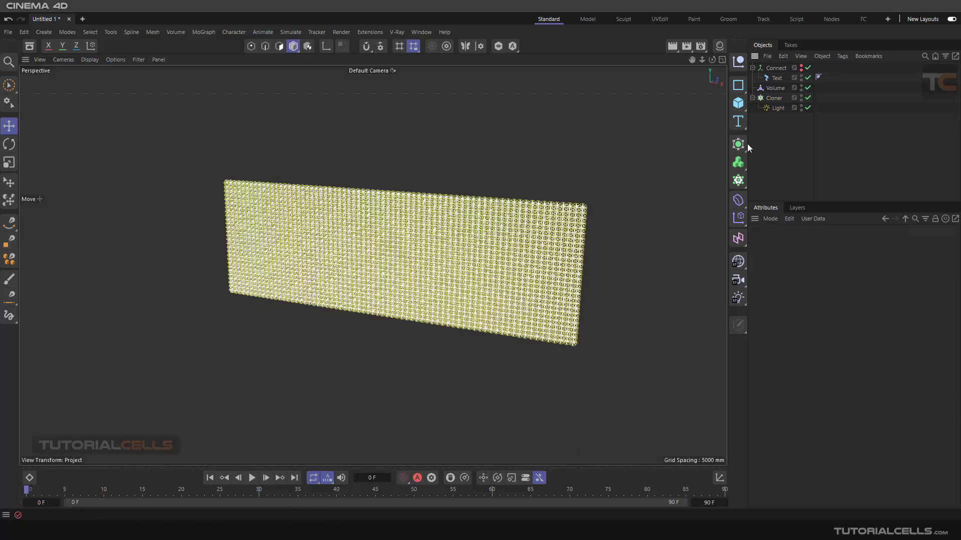
Render the light grid from a closer view to check the glowing text
click(773, 68)
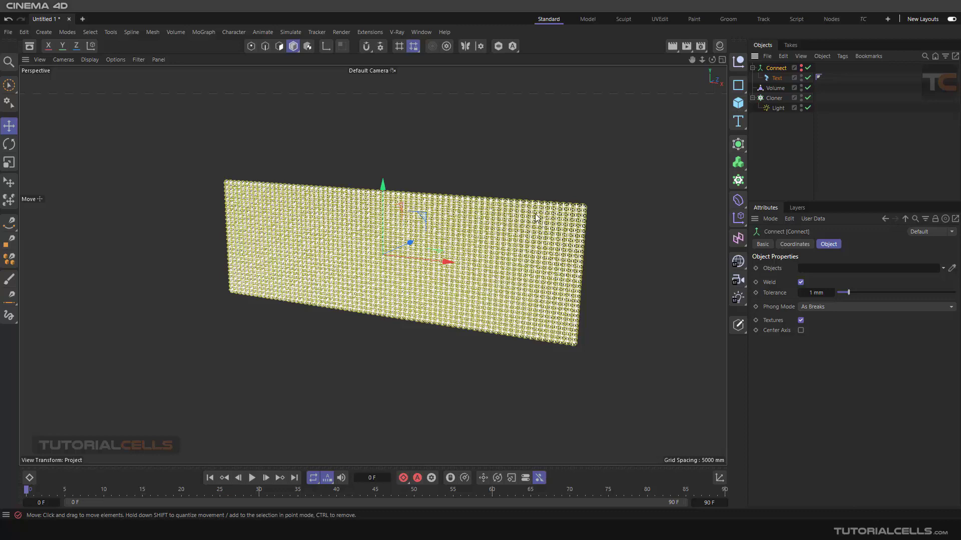
alt+drag(708, 116, 533, 255)
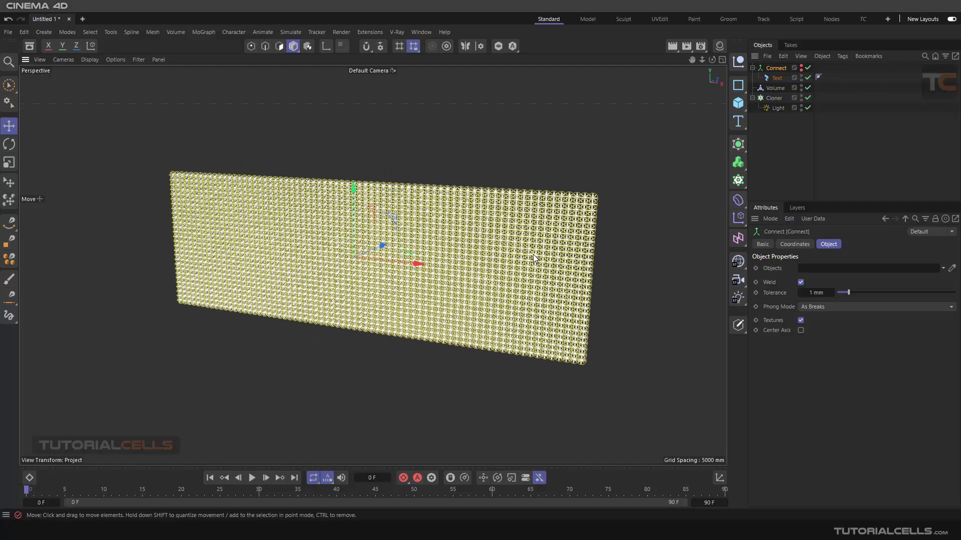
click(683, 46)
click(636, 189)
click(672, 46)
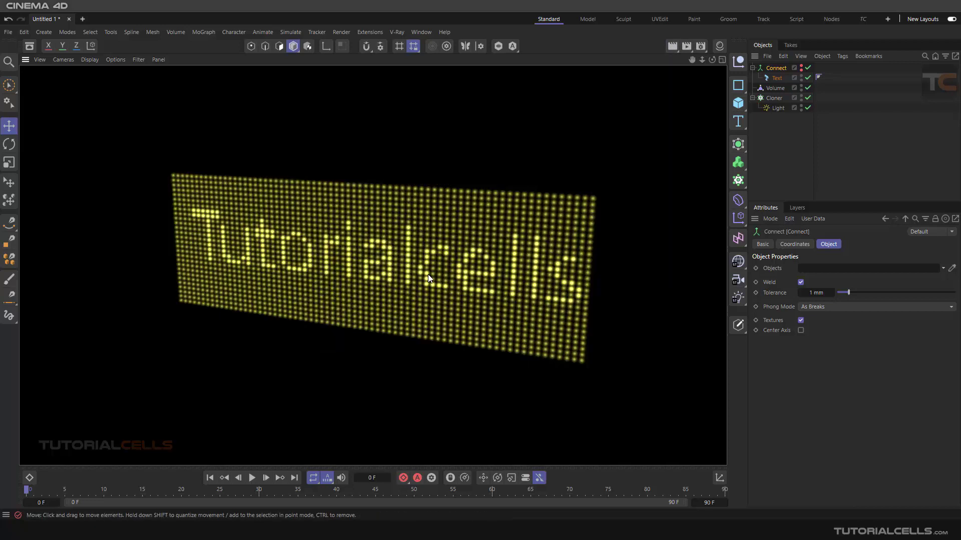